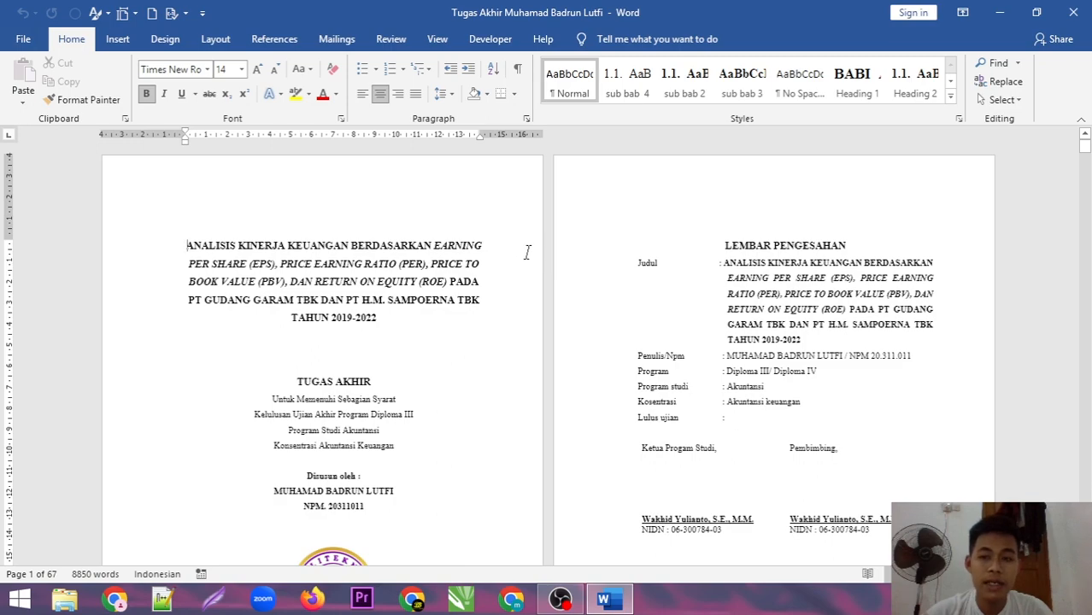
Look through the thesis from the cover page to BAB I and check the cover page's header for section divisions.
{"action": "left_click_drag", "start_coordinate": [1085, 149], "coordinate": [1084, 230]}
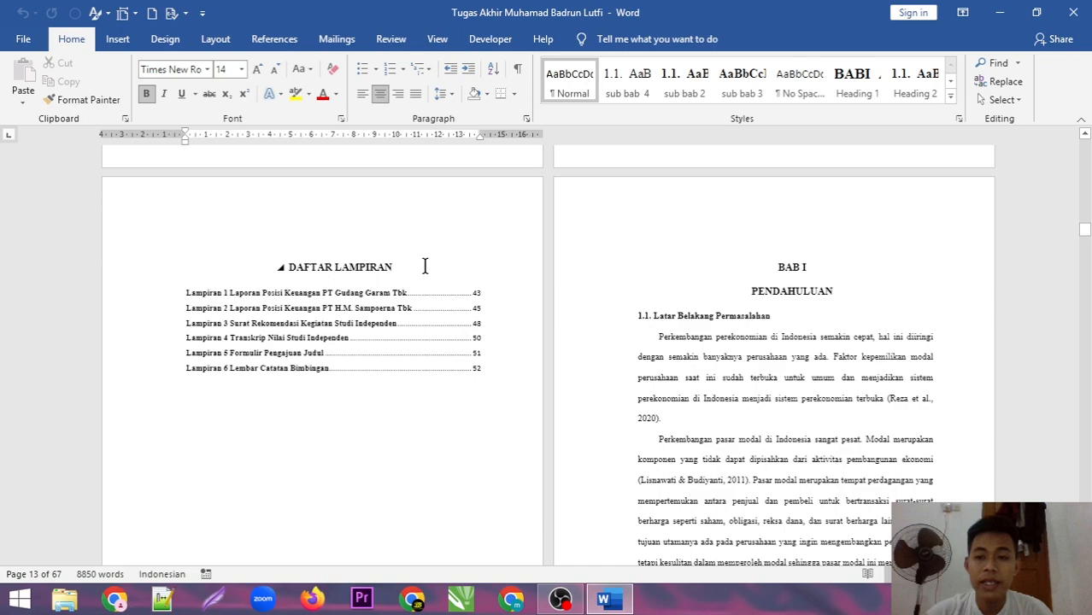
{"action": "left_click_drag", "start_coordinate": [1087, 233], "coordinate": [1086, 236]}
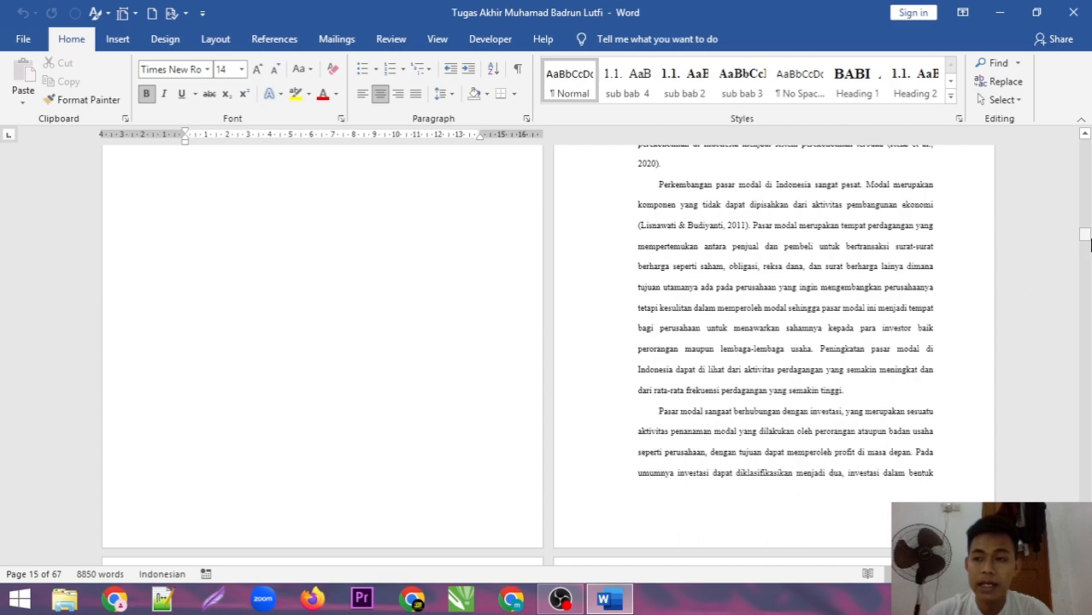
{"action": "left_click_drag", "start_coordinate": [1086, 242], "coordinate": [1086, 247]}
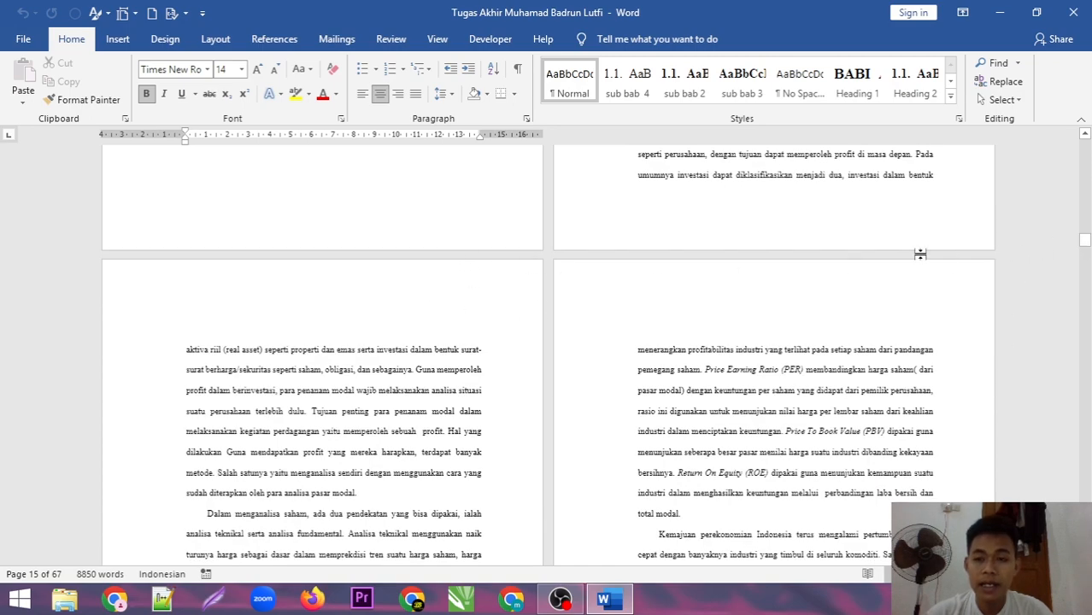
{"action": "left_click_drag", "start_coordinate": [1086, 242], "coordinate": [1085, 141]}
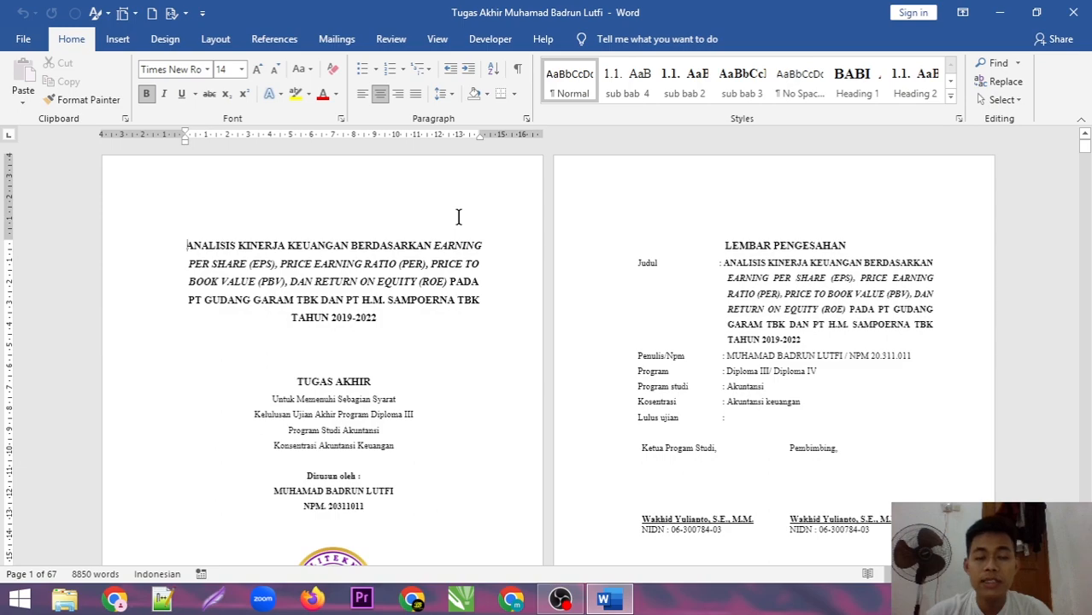
{"action": "double_click", "coordinate": [437, 197]}
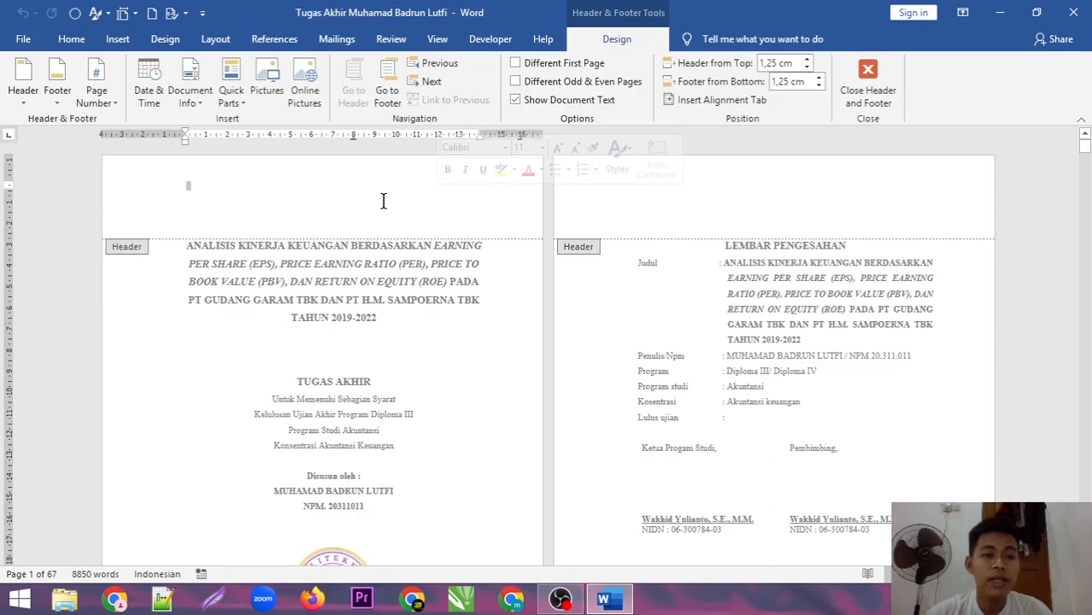
{"action": "mouse_move", "coordinate": [1085, 145]}
{"action": "left_mouse_down"}
{"action": "mouse_move", "coordinate": [1085, 156]}
{"action": "mouse_move", "coordinate": [1089, 142]}
{"action": "left_mouse_up"}
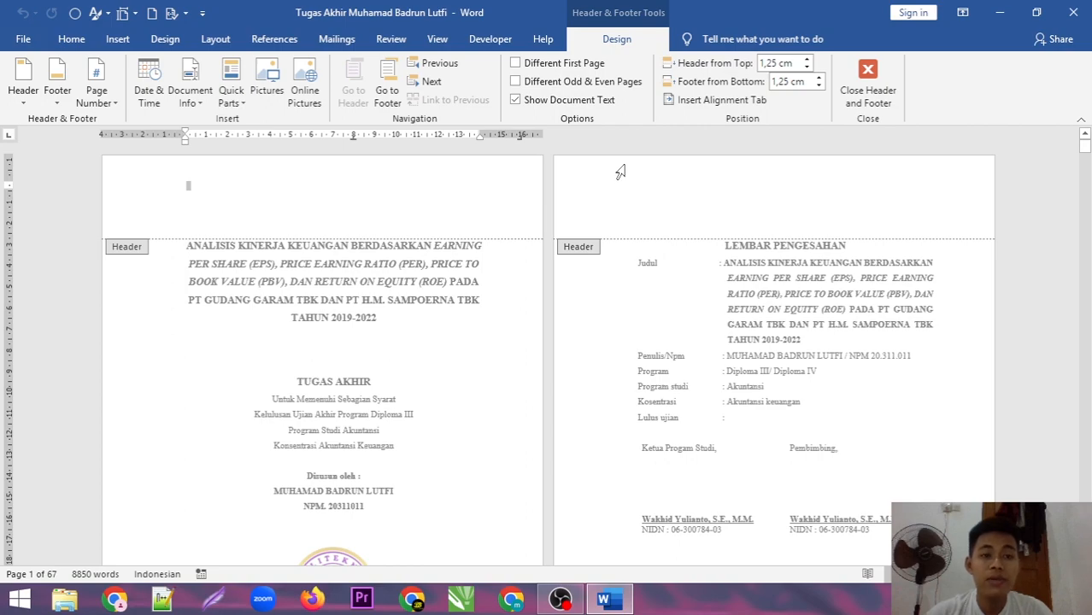
{"action": "left_click", "coordinate": [863, 89]}
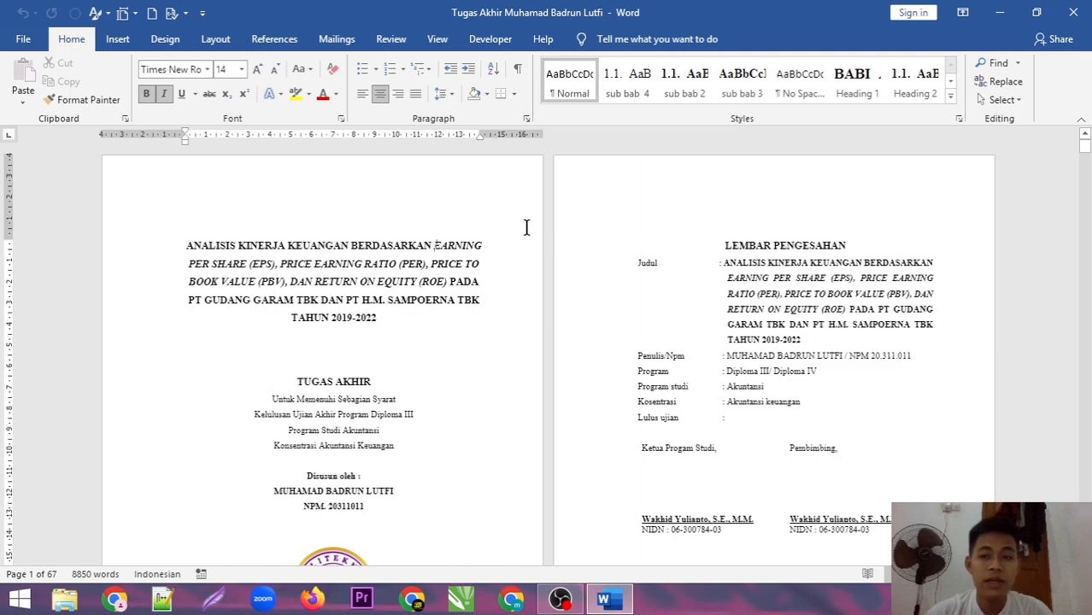
Insert a Next Page section break directly before the LEMBAR PENGESAHAN heading.
{"action": "left_click", "coordinate": [692, 237]}
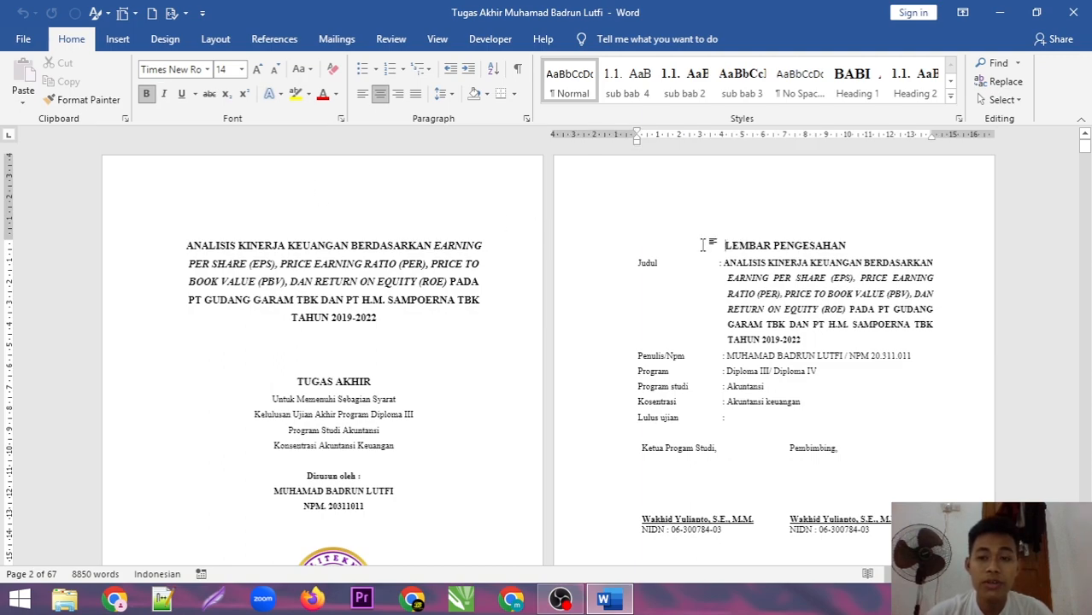
{"action": "left_click", "coordinate": [225, 43]}
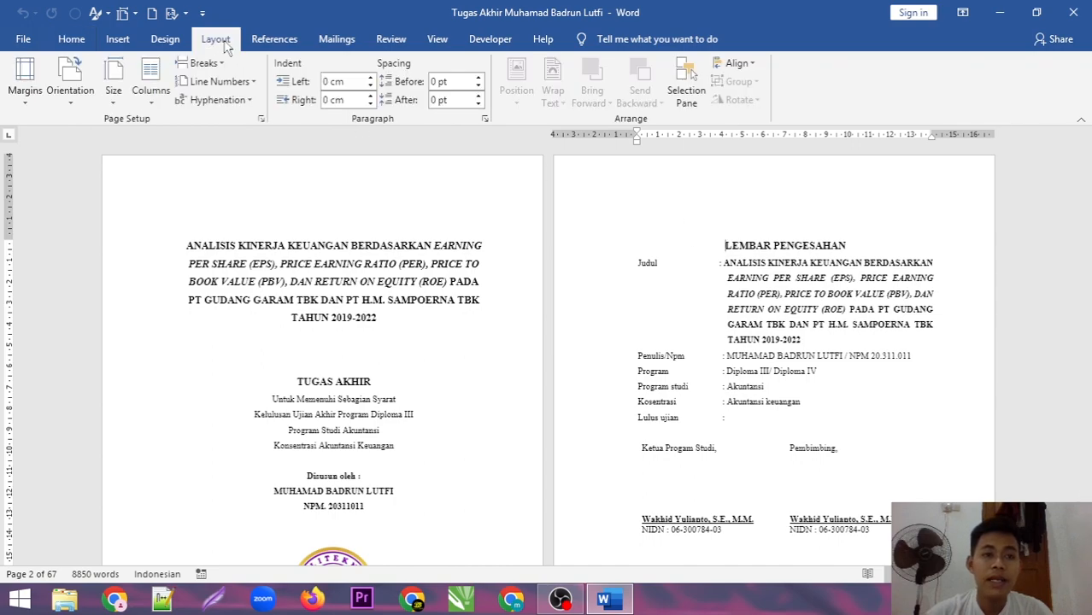
{"action": "left_click", "coordinate": [204, 63]}
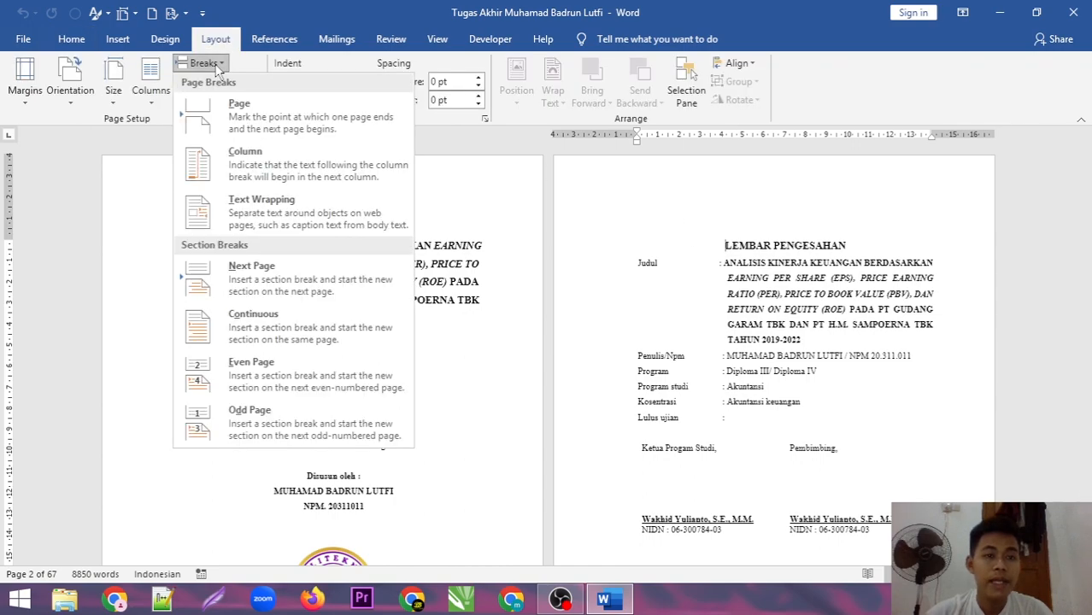
{"action": "left_click", "coordinate": [284, 265]}
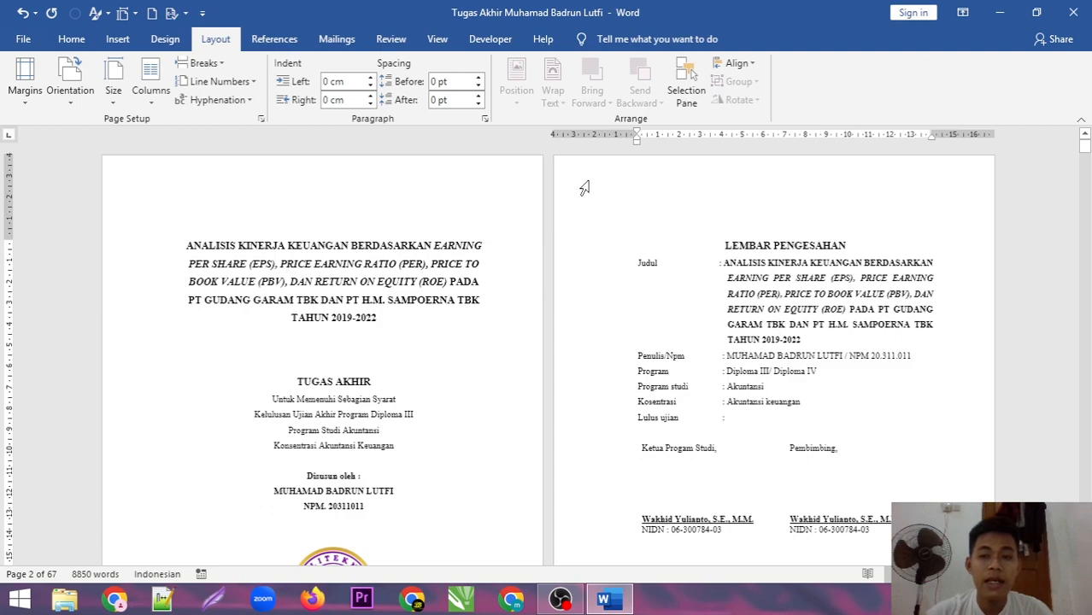
Unlink the Section 2 header and footer on the LEMBAR PENGESAHAN page from the previous section.
{"action": "double_click", "coordinate": [633, 184]}
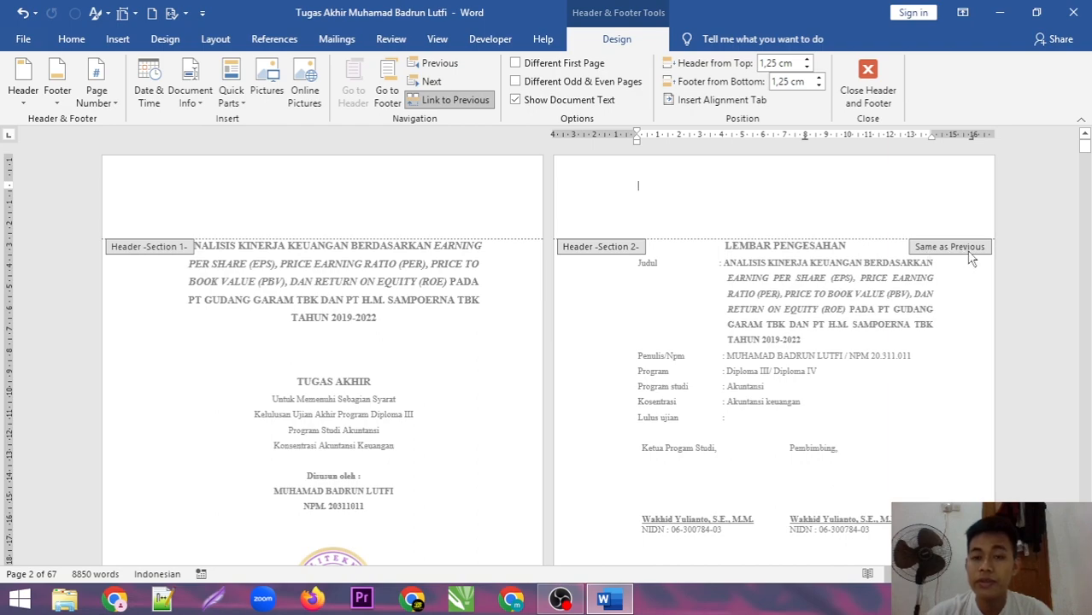
{"action": "left_click", "coordinate": [447, 107]}
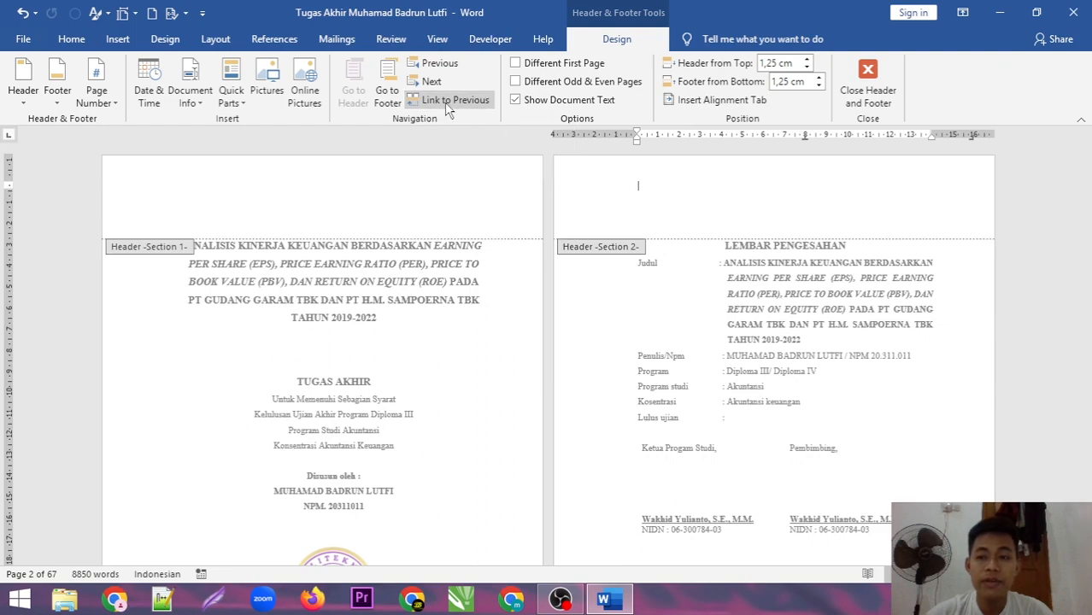
{"action": "left_click", "coordinate": [386, 81]}
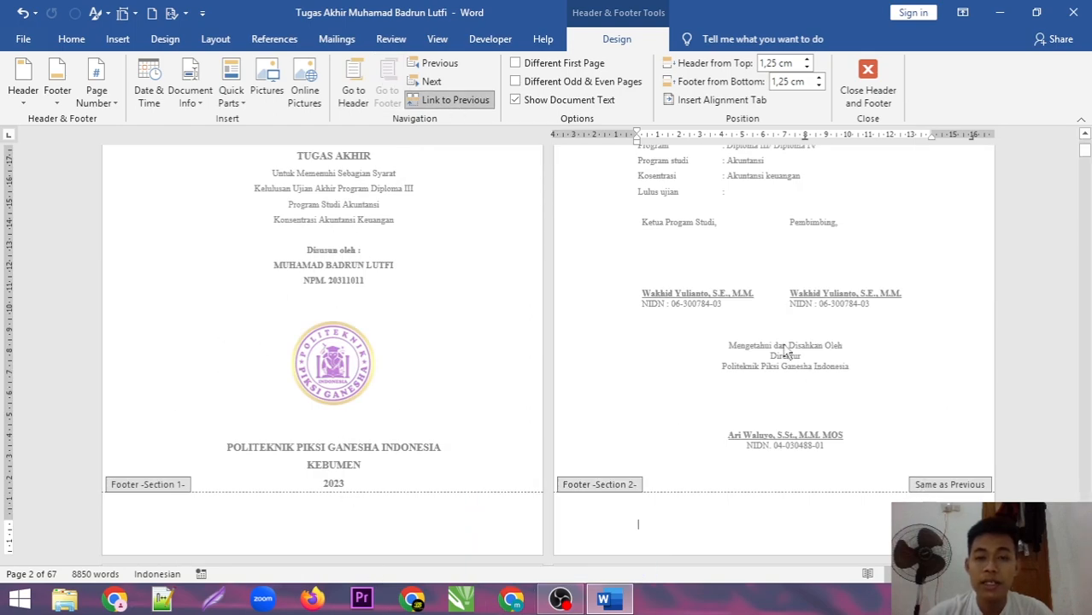
{"action": "left_click", "coordinate": [466, 101]}
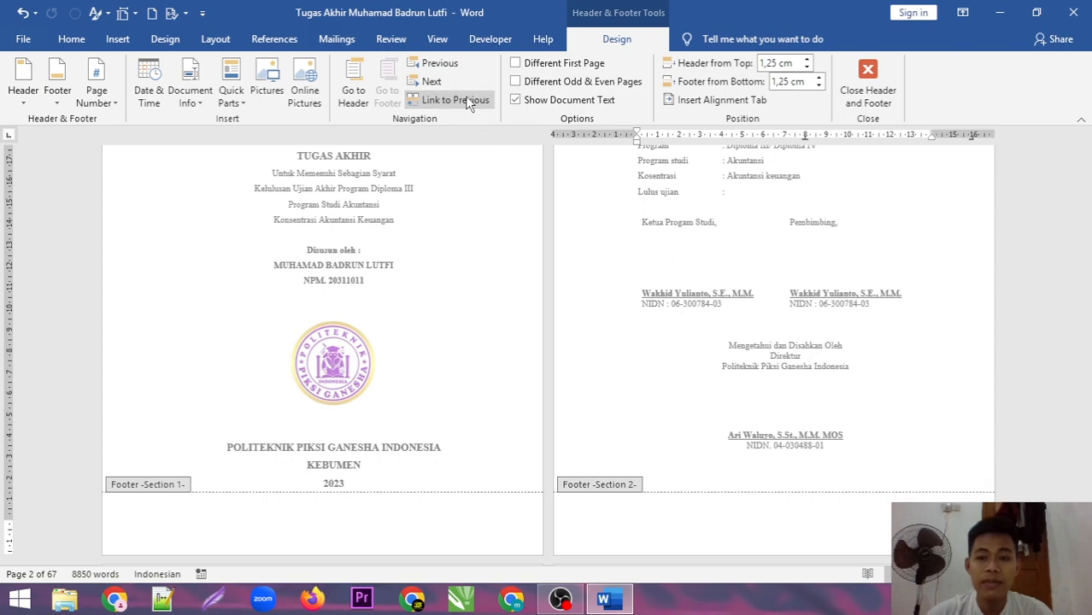
{"action": "left_click", "coordinate": [883, 89]}
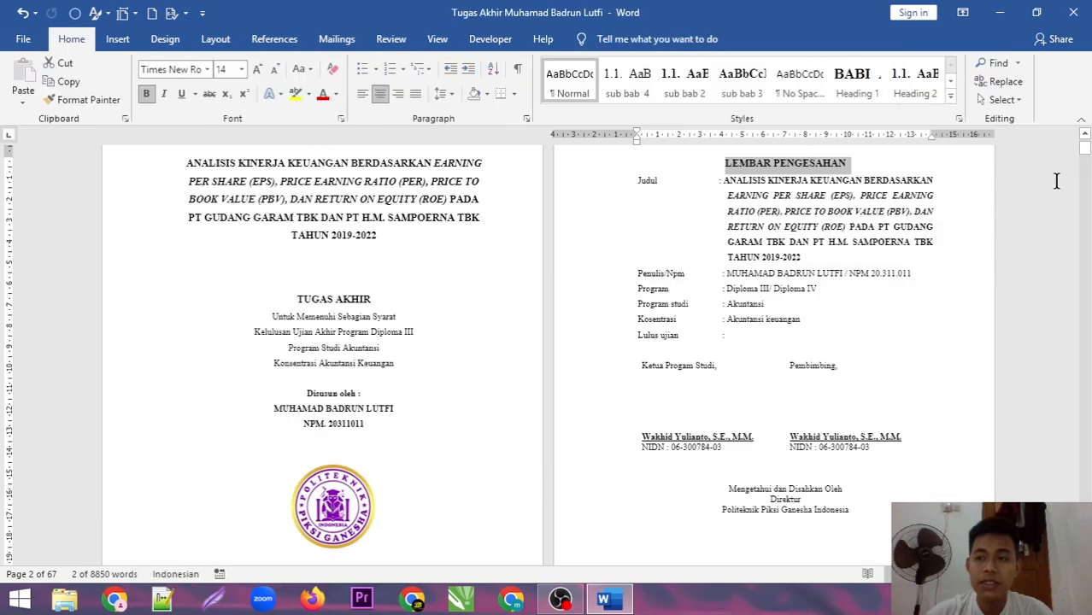
Insert a Next Page section break directly before the BAB I heading that follows DAFTAR LAMPIRAN.
{"action": "left_click_drag", "start_coordinate": [1085, 152], "coordinate": [1085, 231]}
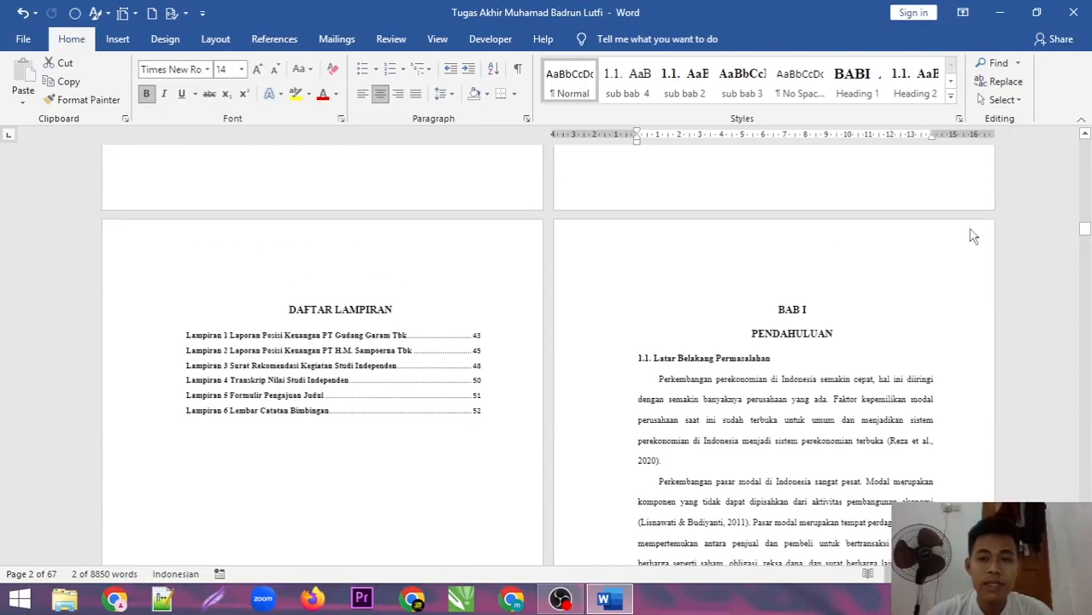
{"action": "double_click", "coordinate": [763, 245]}
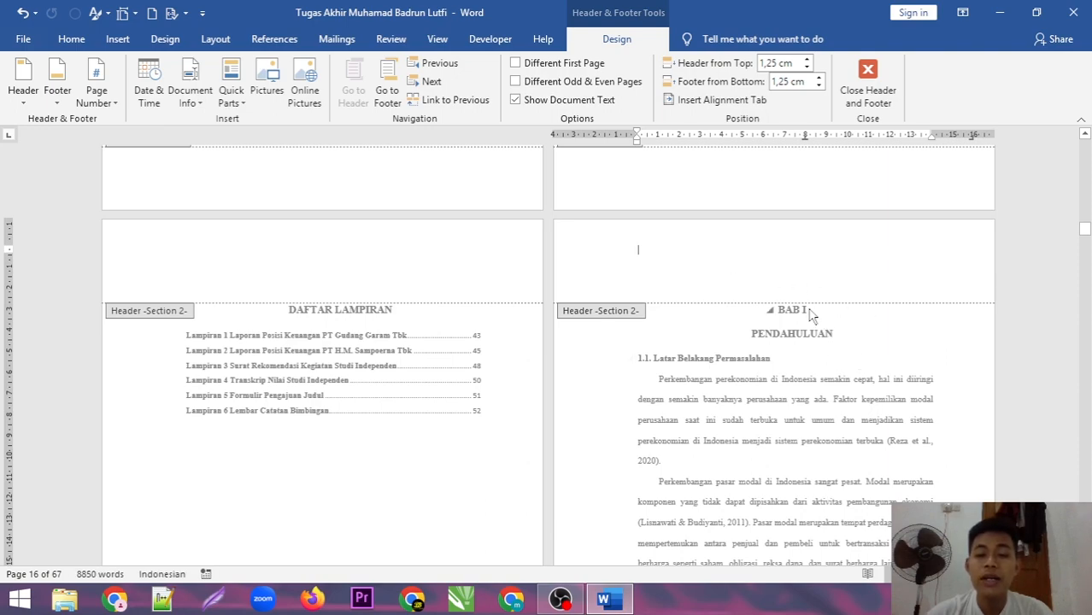
{"action": "left_click", "coordinate": [867, 85]}
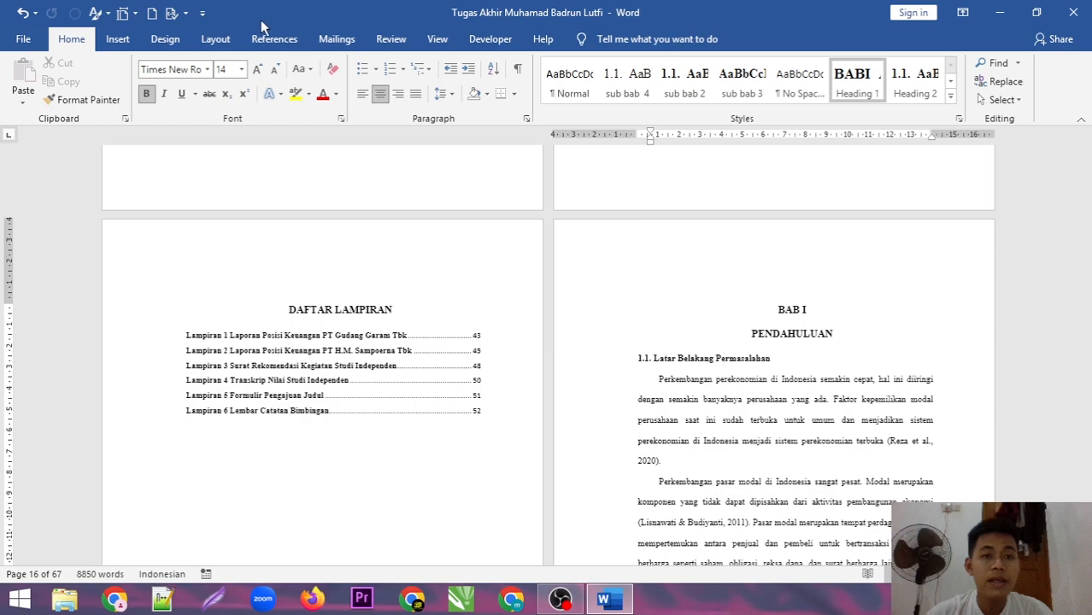
{"action": "left_click", "coordinate": [222, 39]}
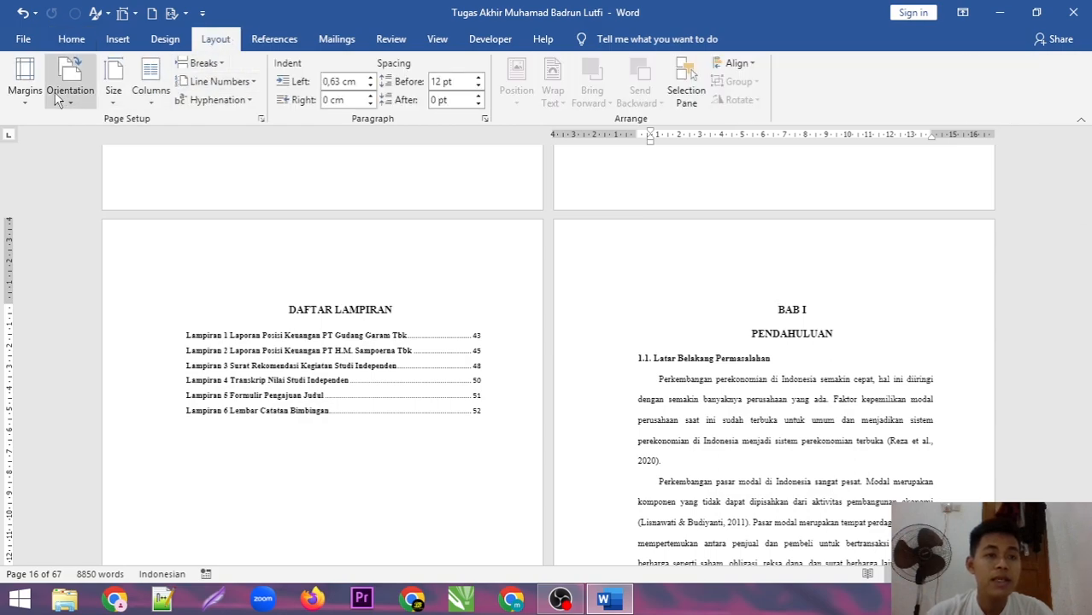
{"action": "left_click", "coordinate": [204, 68]}
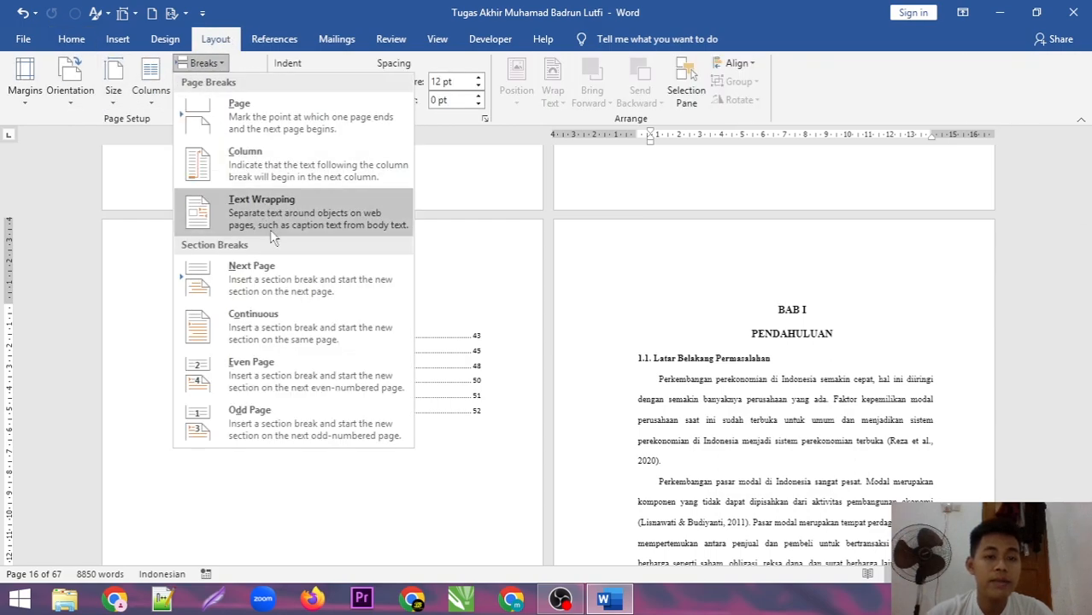
{"action": "left_click", "coordinate": [285, 275]}
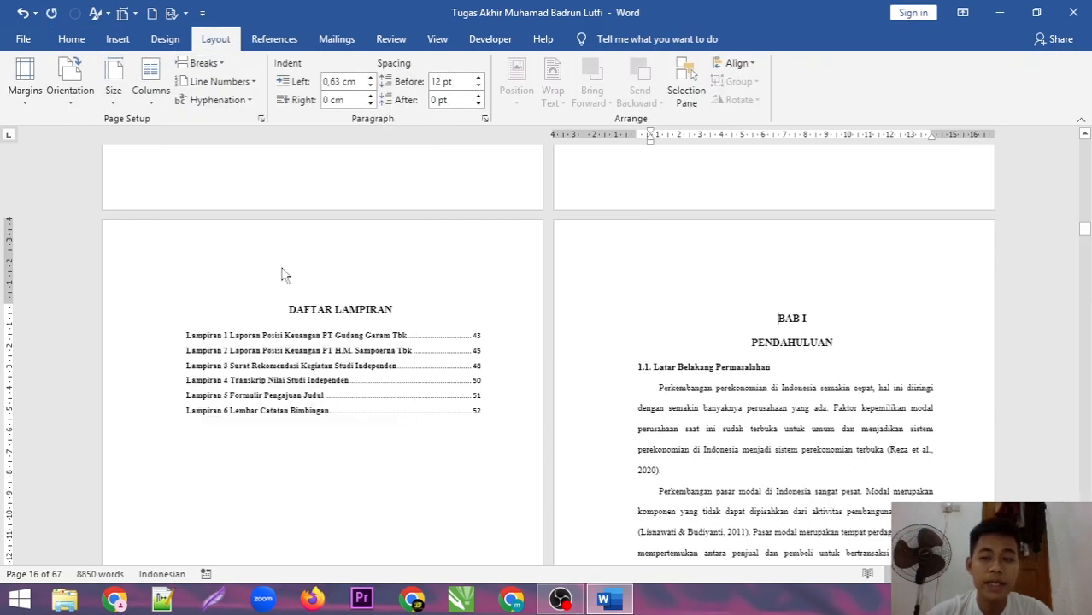
Unlink the Section 3 header and footer on the BAB I page from the previous section.
{"action": "double_click", "coordinate": [681, 242]}
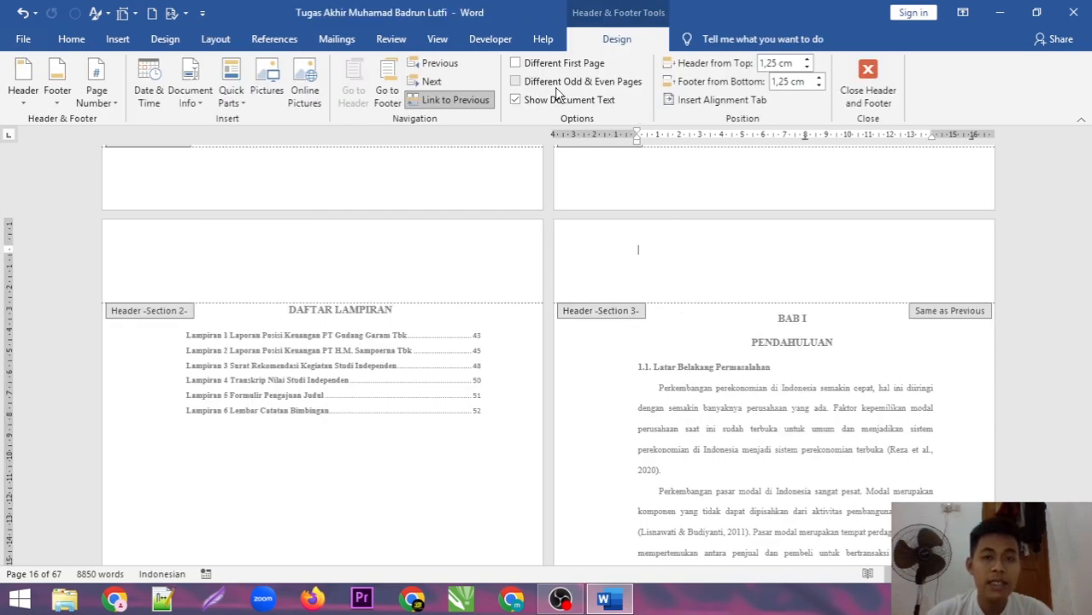
{"action": "left_click", "coordinate": [462, 103]}
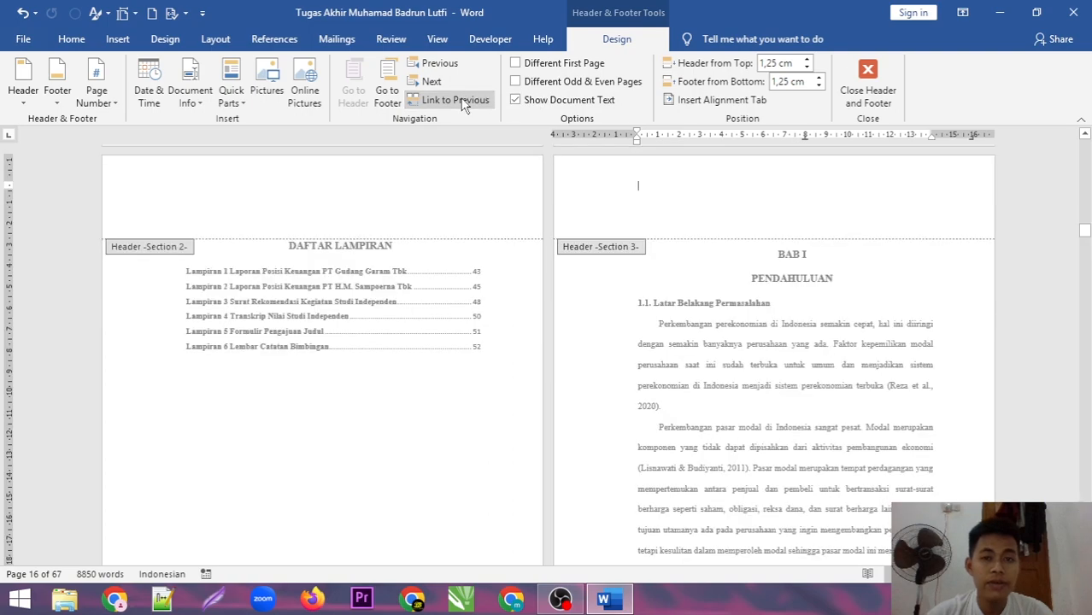
{"action": "left_click", "coordinate": [387, 96]}
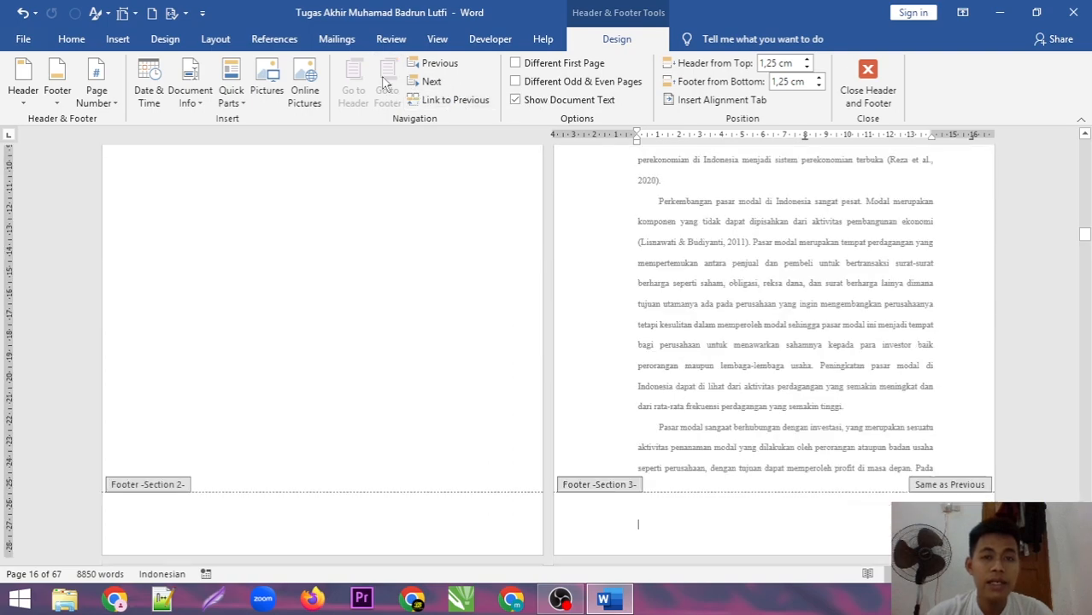
{"action": "left_click", "coordinate": [432, 100]}
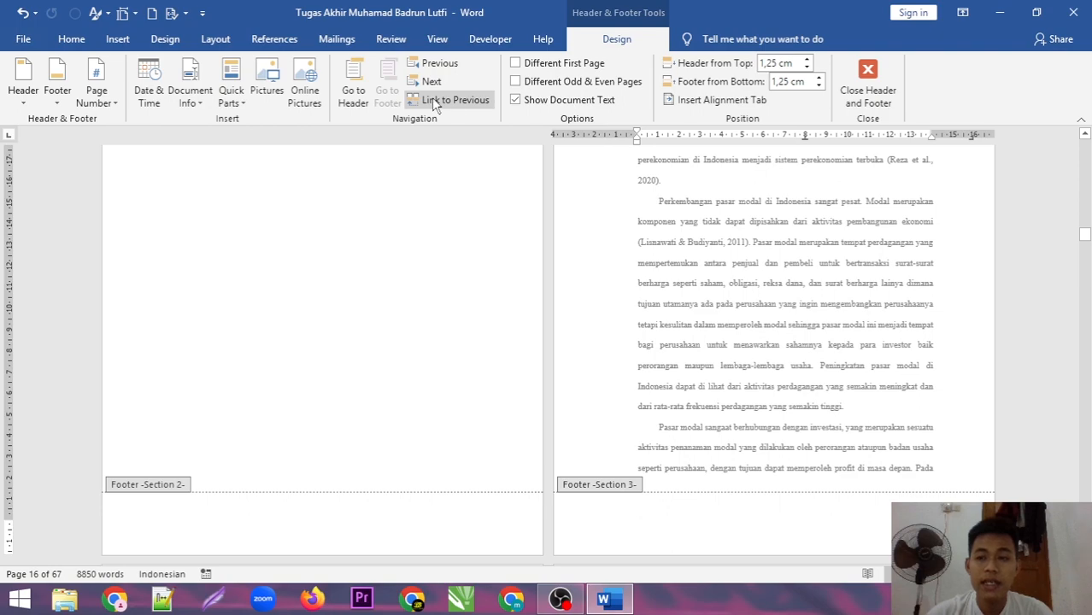
{"action": "scroll", "coordinate": [1080, 248], "scroll_direction": "up", "scroll_amount": 3}
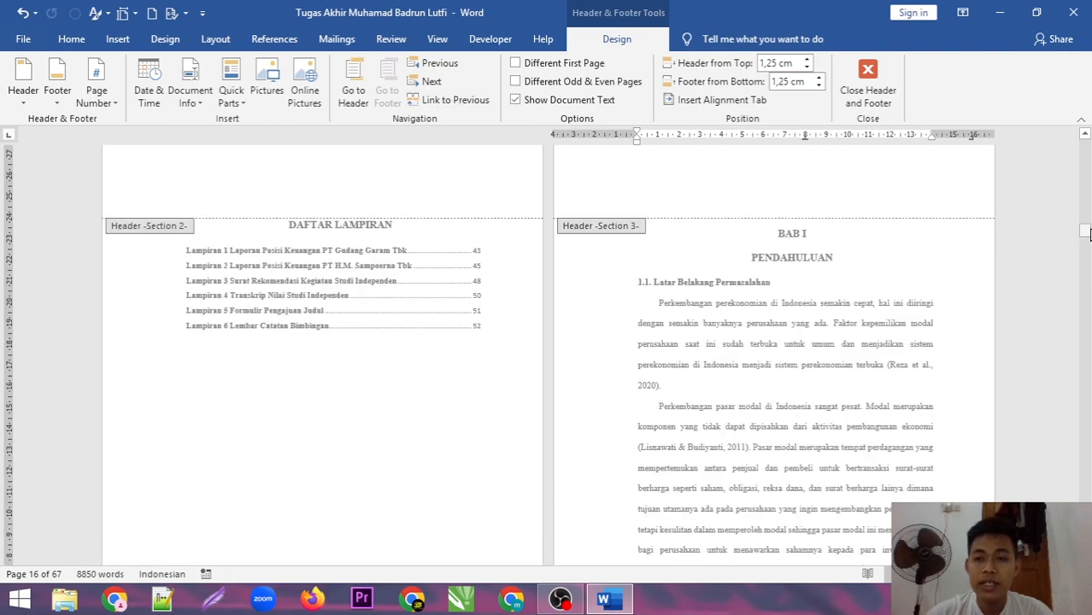
Enable Different First Page for the Section 3 header and footer starting at BAB I.
{"action": "left_click_drag", "start_coordinate": [1084, 229], "coordinate": [1083, 239]}
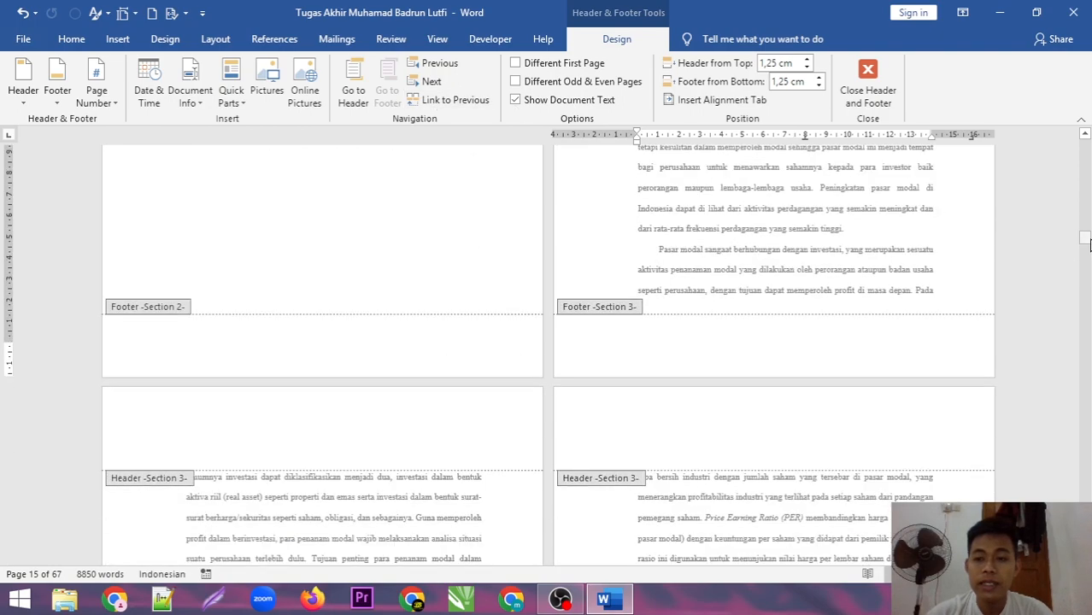
{"action": "left_click", "coordinate": [769, 346]}
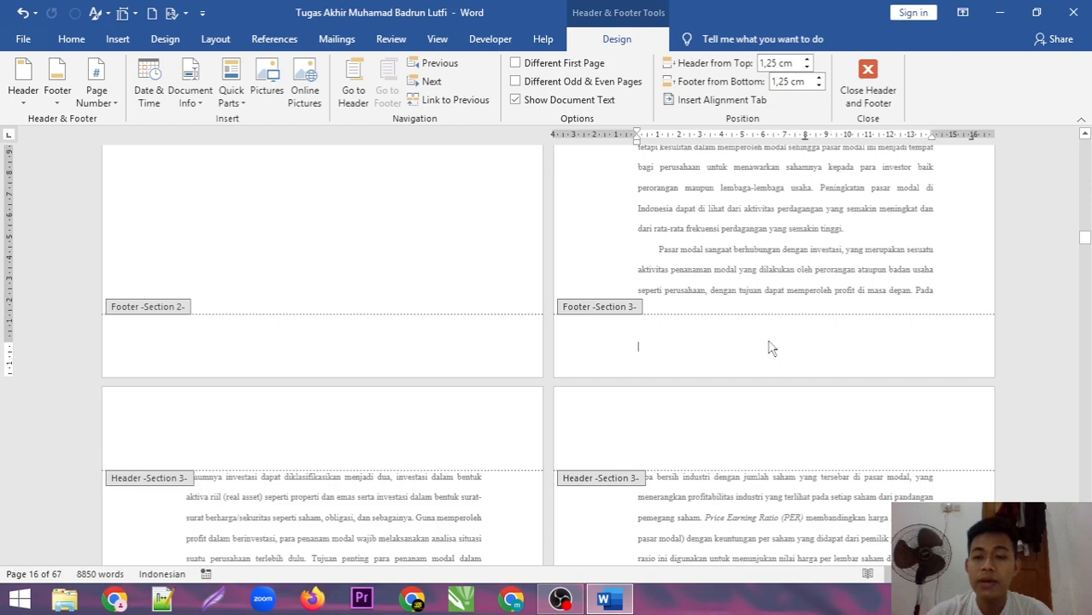
{"action": "left_click", "coordinate": [521, 71]}
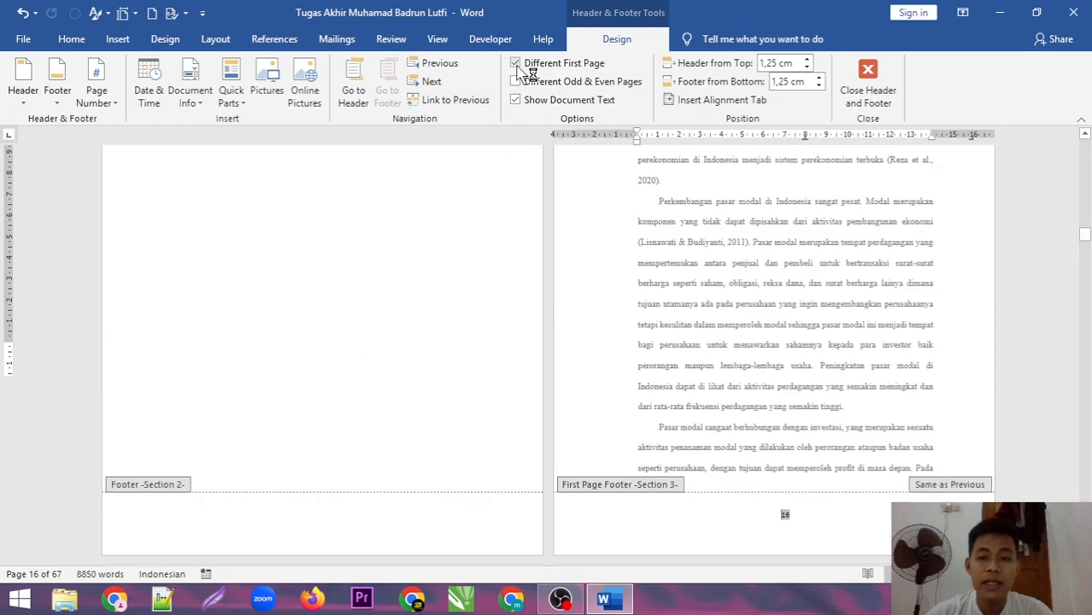
{"action": "left_click_drag", "start_coordinate": [1085, 234], "coordinate": [1085, 231]}
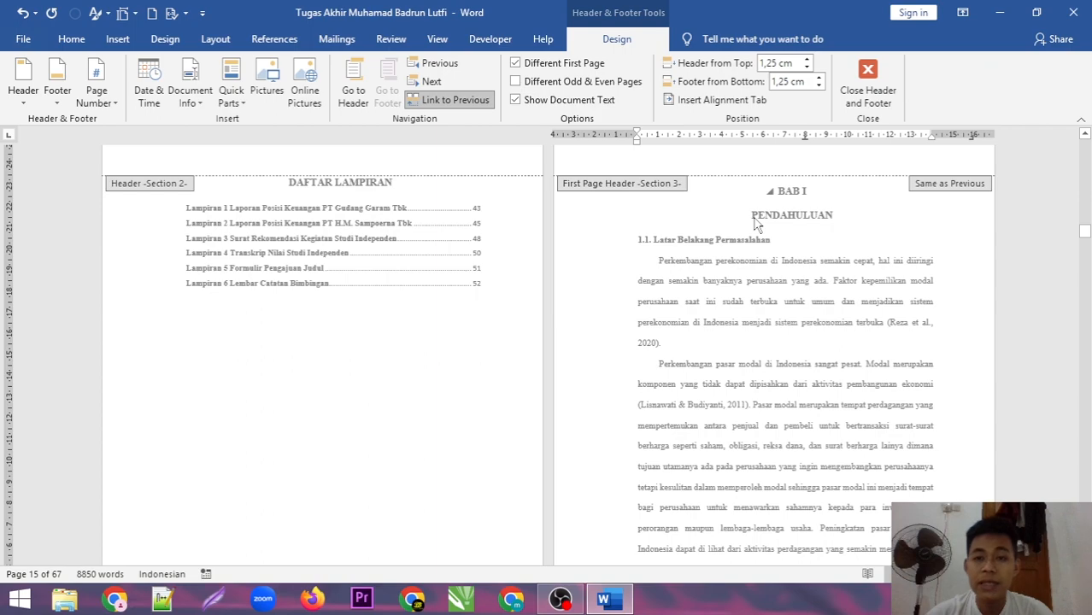
{"action": "left_click", "coordinate": [889, 101]}
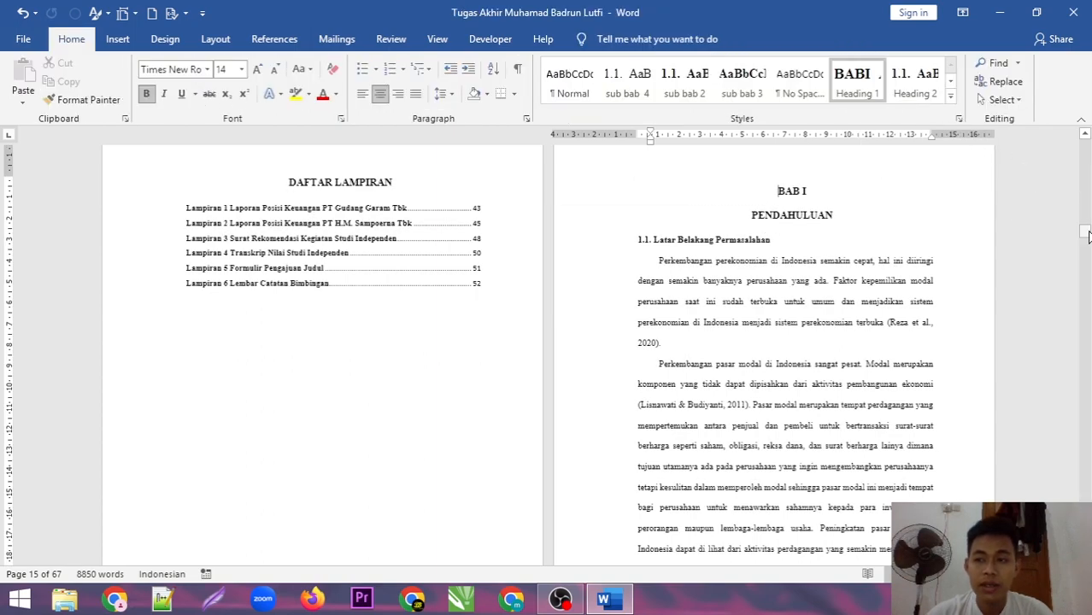
Remove the page number from the first page footer of Section 3 on the BAB I page.
{"action": "left_click_drag", "start_coordinate": [1085, 236], "coordinate": [1085, 239]}
{"action": "double_click", "coordinate": [818, 468]}
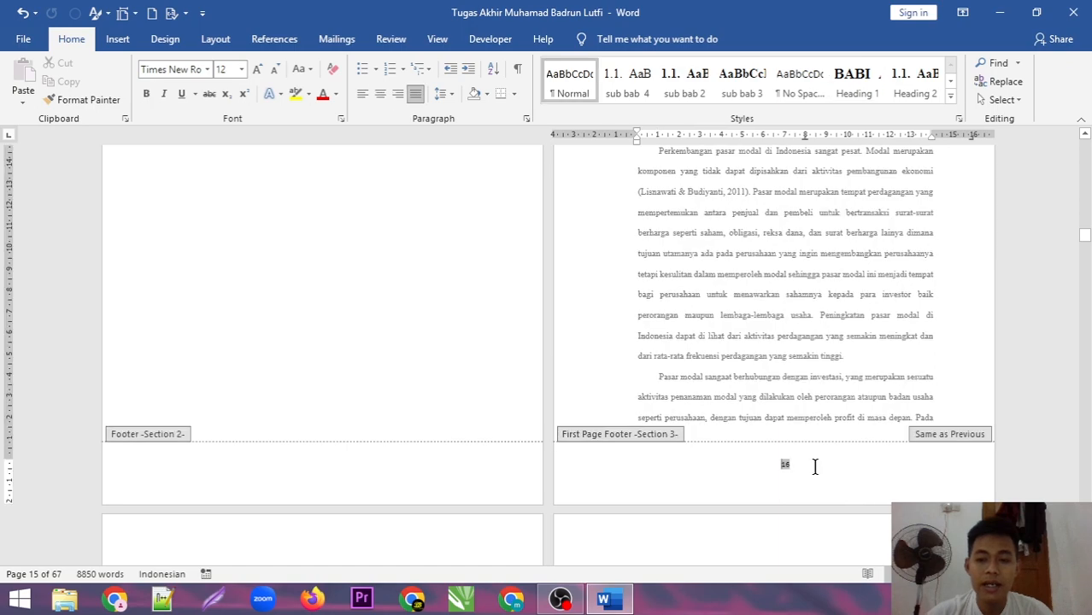
{"action": "left_click", "coordinate": [97, 94]}
{"action": "left_click", "coordinate": [145, 214]}
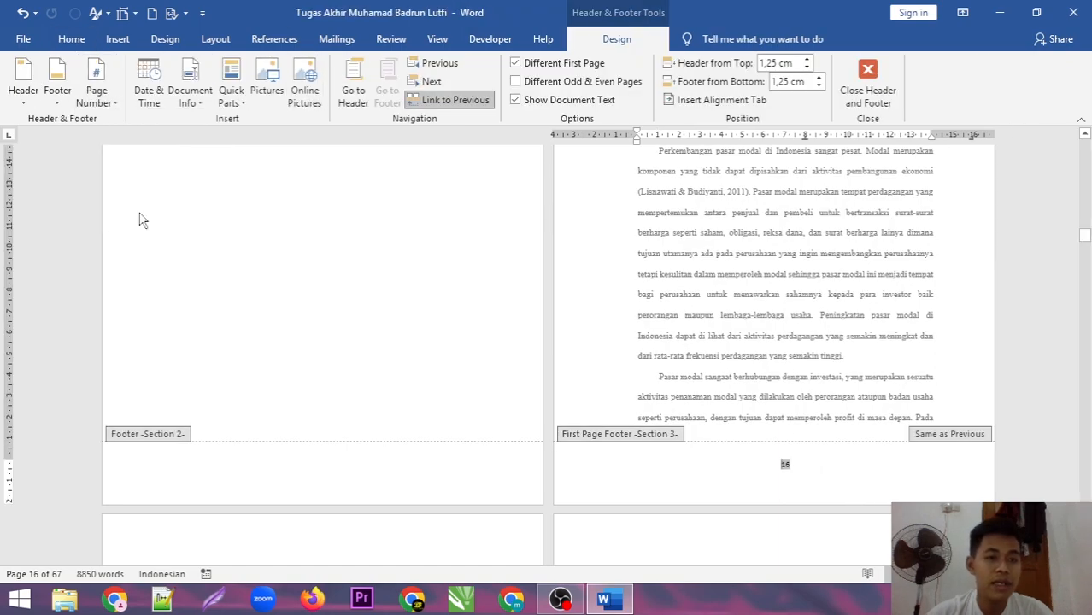
{"action": "left_click", "coordinate": [868, 86]}
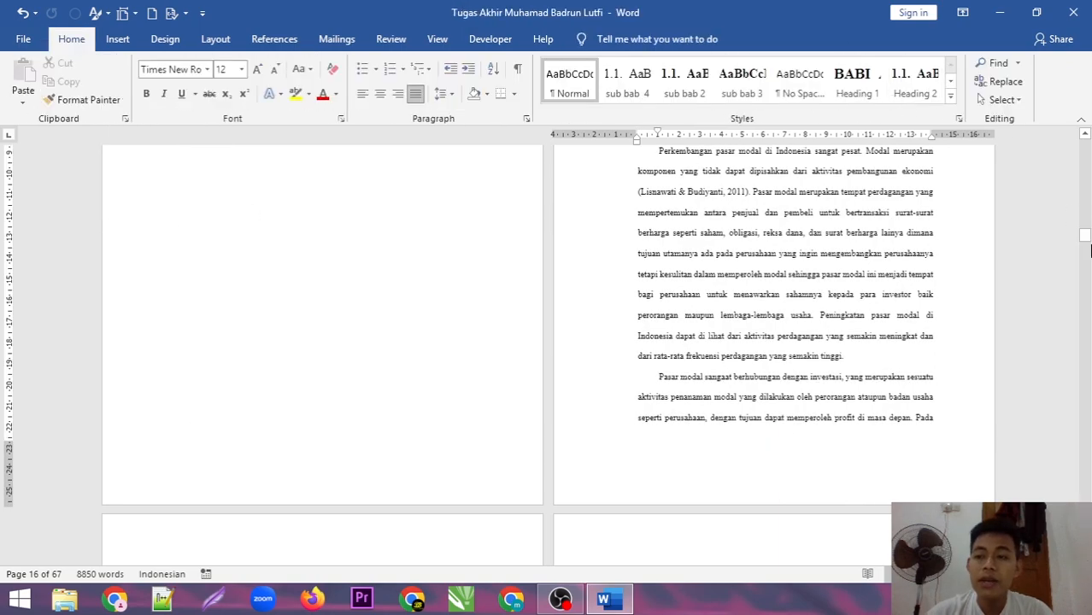
Insert a Next Page section break directly before the BAB II heading and check the new section's header options.
{"action": "left_click_drag", "start_coordinate": [1085, 235], "coordinate": [1085, 277]}
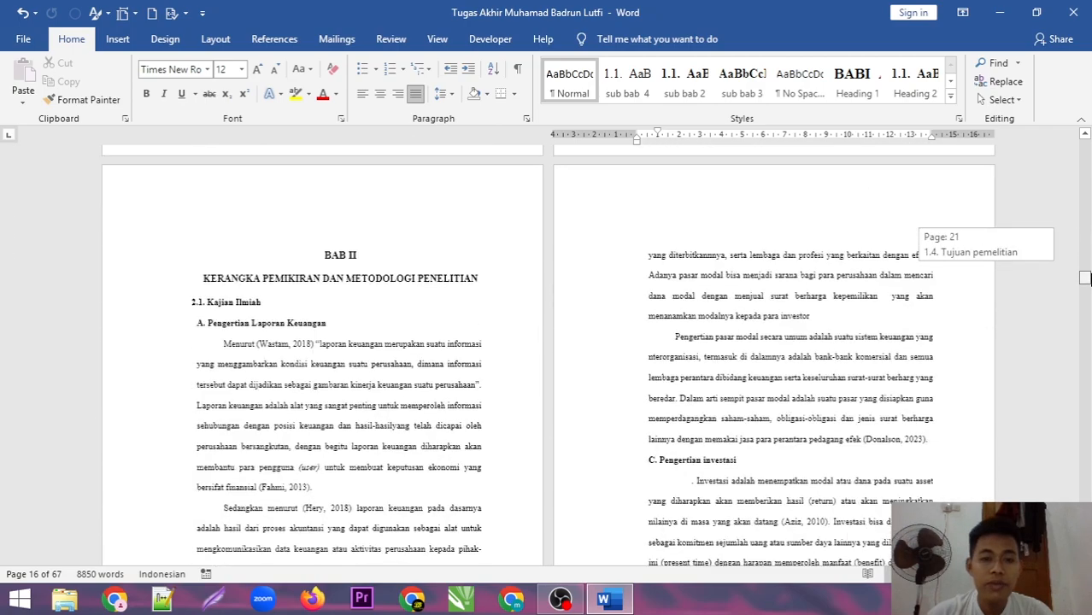
{"action": "left_click", "coordinate": [308, 247]}
{"action": "left_click", "coordinate": [215, 41]}
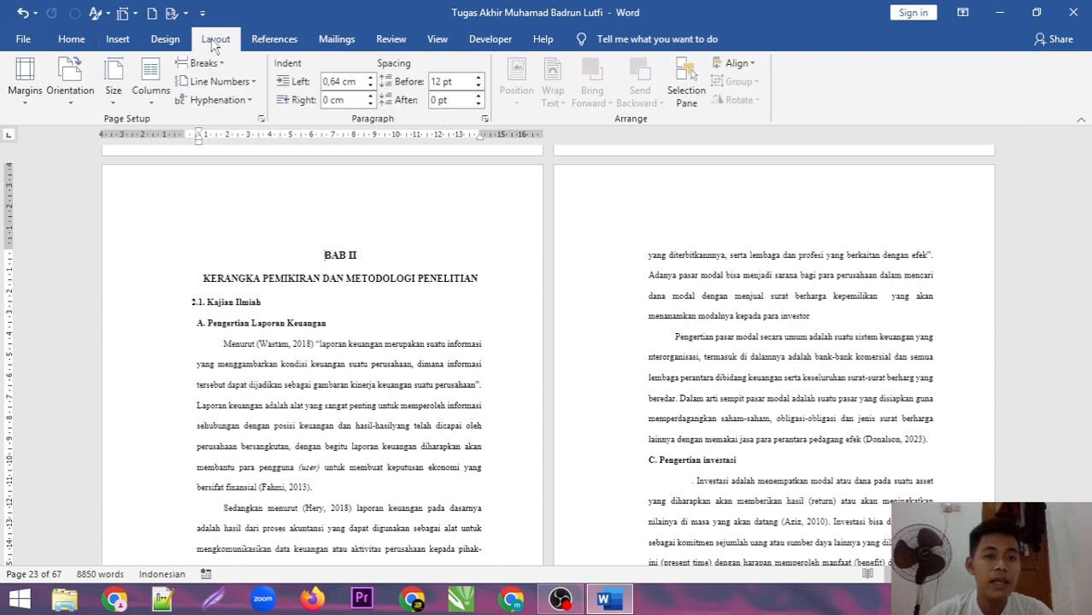
{"action": "left_click", "coordinate": [214, 66]}
{"action": "left_click", "coordinate": [266, 277]}
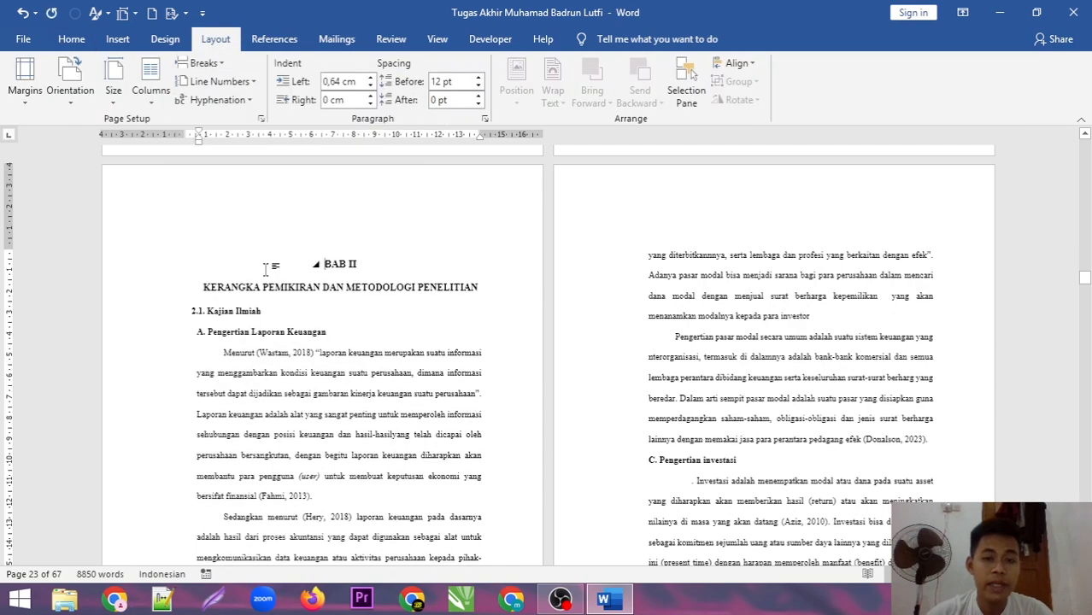
{"action": "double_click", "coordinate": [370, 194]}
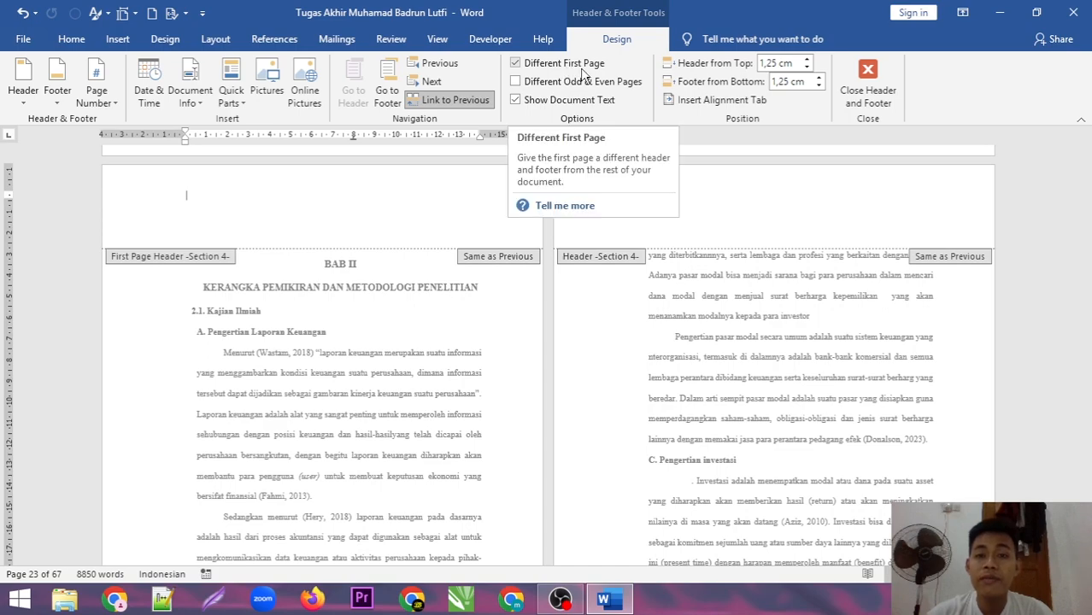
{"action": "left_click", "coordinate": [880, 93]}
Insert a Next Page section break directly before the BAB III heading.
{"action": "left_click_drag", "start_coordinate": [1085, 274], "coordinate": [1084, 349]}
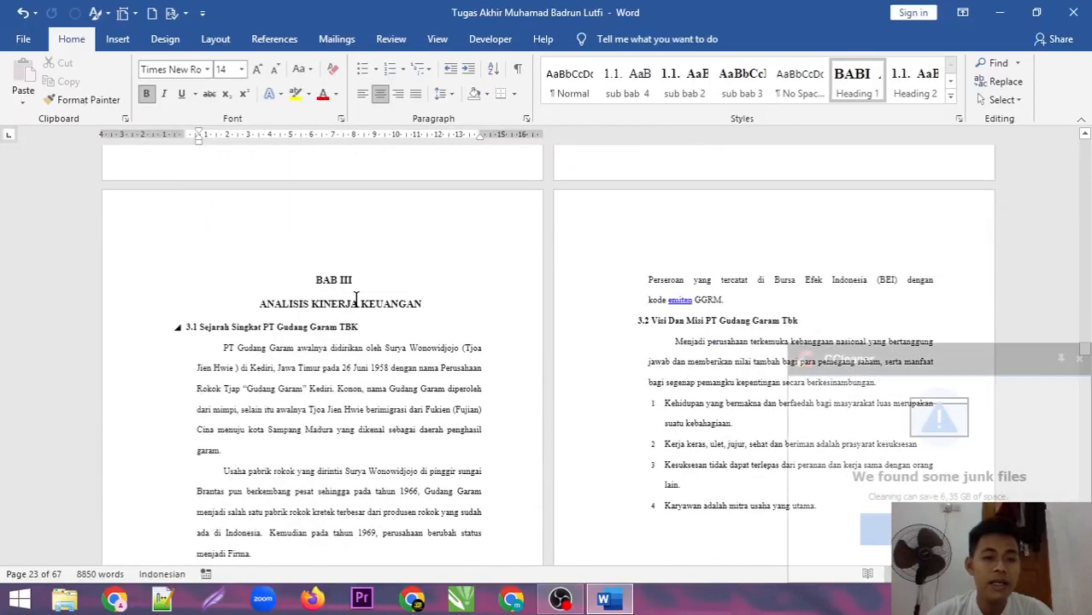
{"action": "left_click", "coordinate": [295, 275]}
{"action": "left_click", "coordinate": [215, 40]}
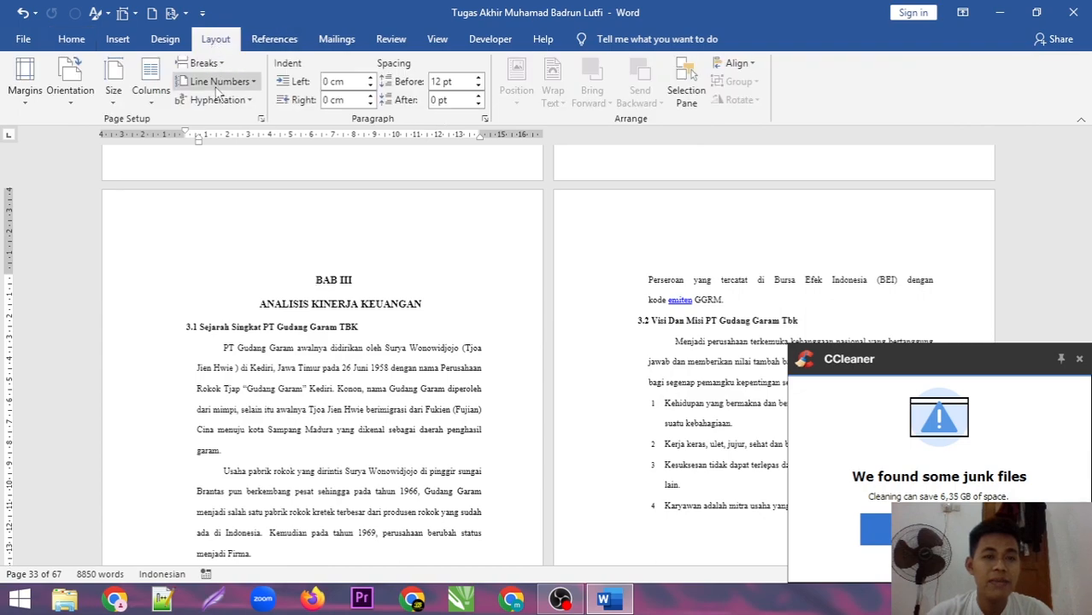
{"action": "left_click", "coordinate": [203, 63]}
{"action": "left_click", "coordinate": [270, 265]}
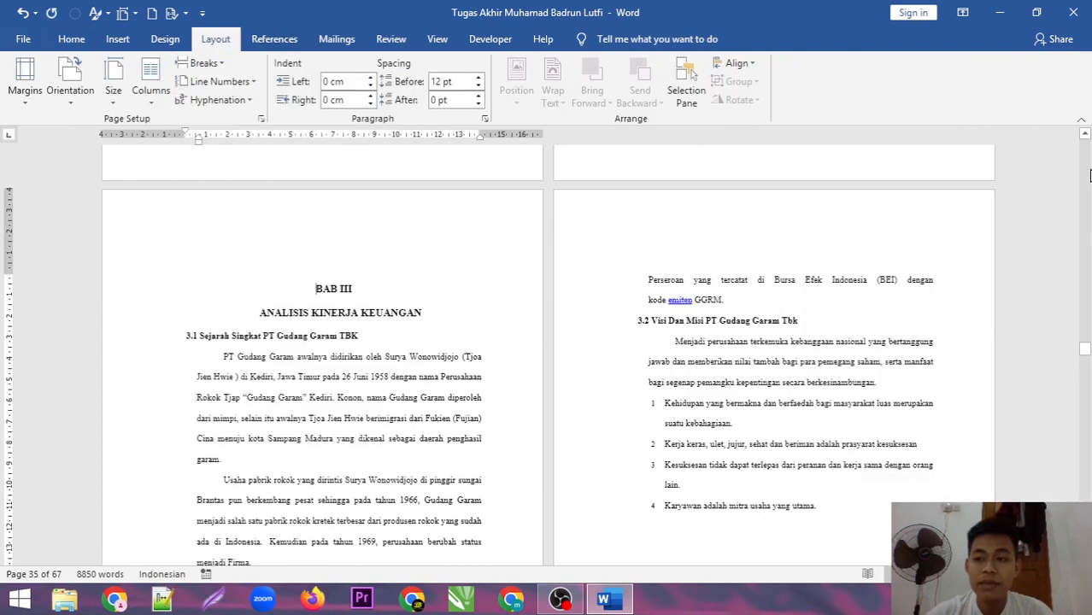
Insert a Next Page section break directly before the BAB IV heading.
{"action": "left_click_drag", "start_coordinate": [1085, 350], "coordinate": [1085, 455]}
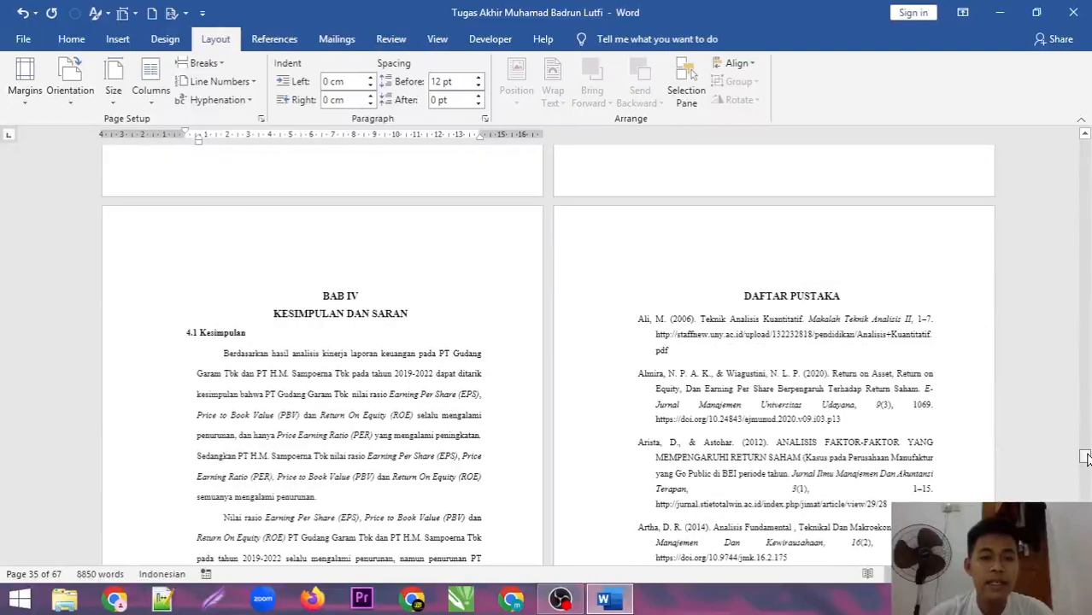
{"action": "left_click", "coordinate": [295, 292]}
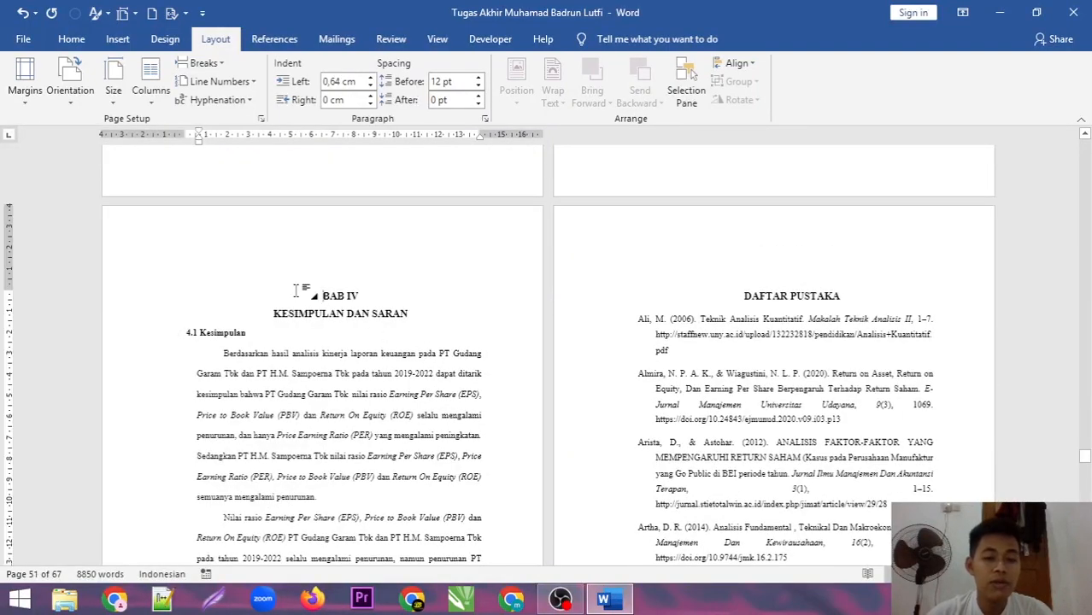
{"action": "left_click", "coordinate": [226, 63]}
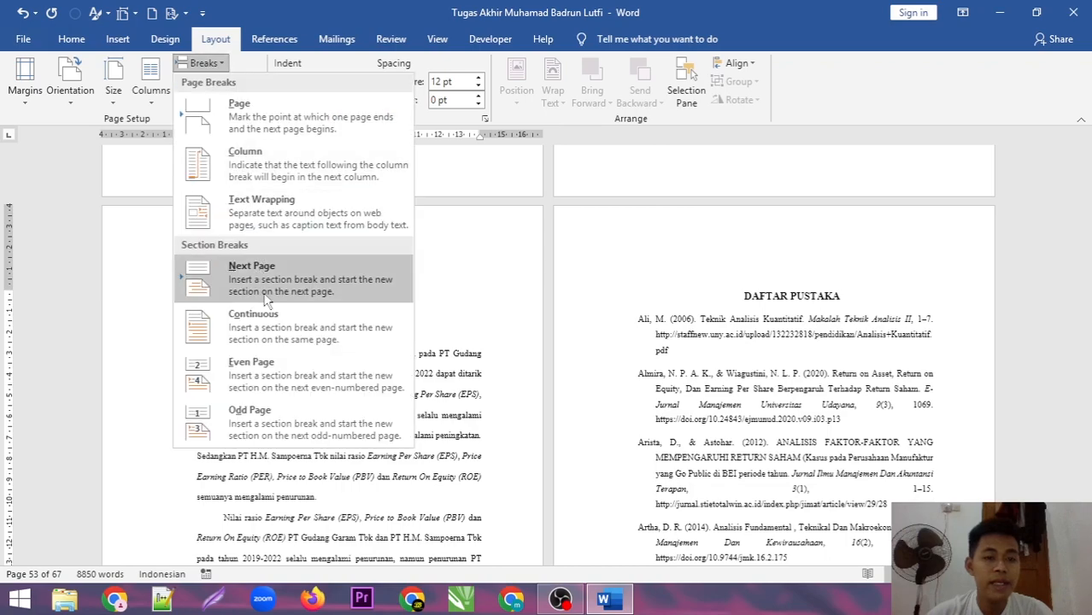
{"action": "left_click", "coordinate": [231, 263]}
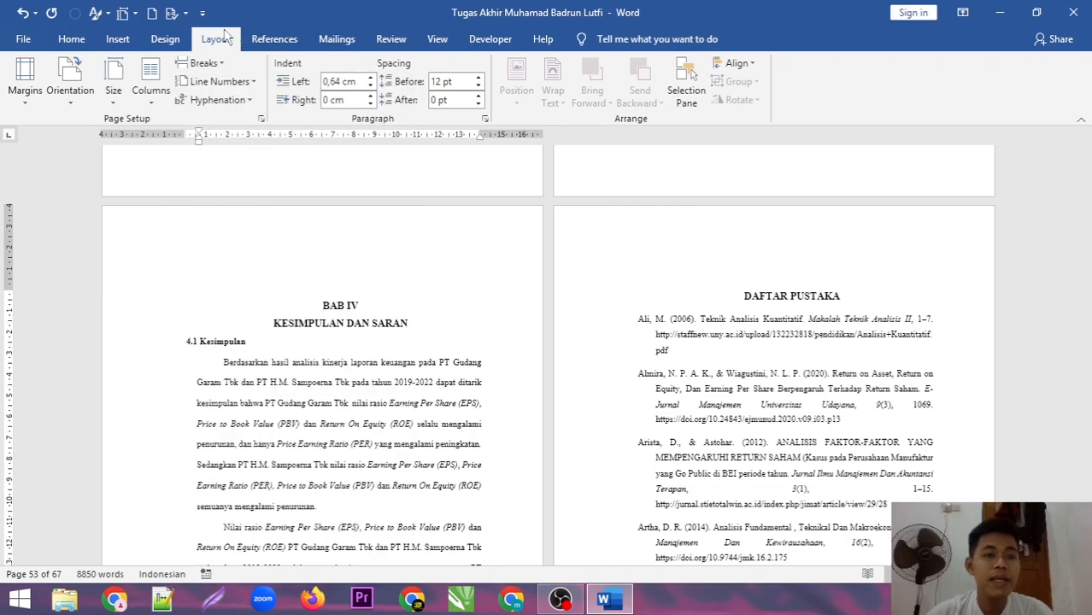
Unlink the Section 6 first page header and footer on the BAB IV page from the previous section.
{"action": "double_click", "coordinate": [389, 255]}
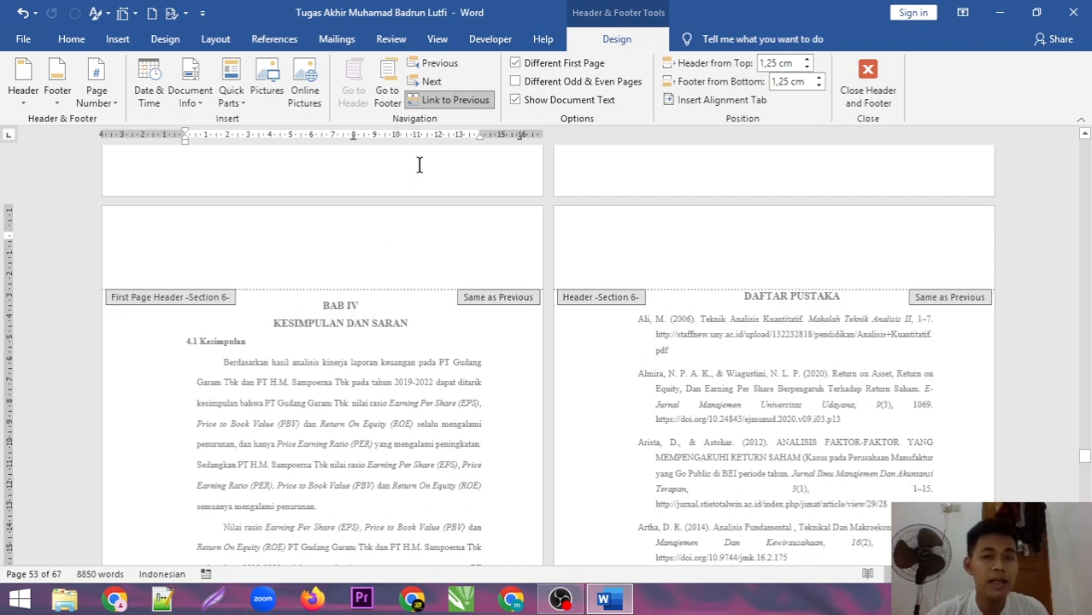
{"action": "left_click", "coordinate": [450, 107]}
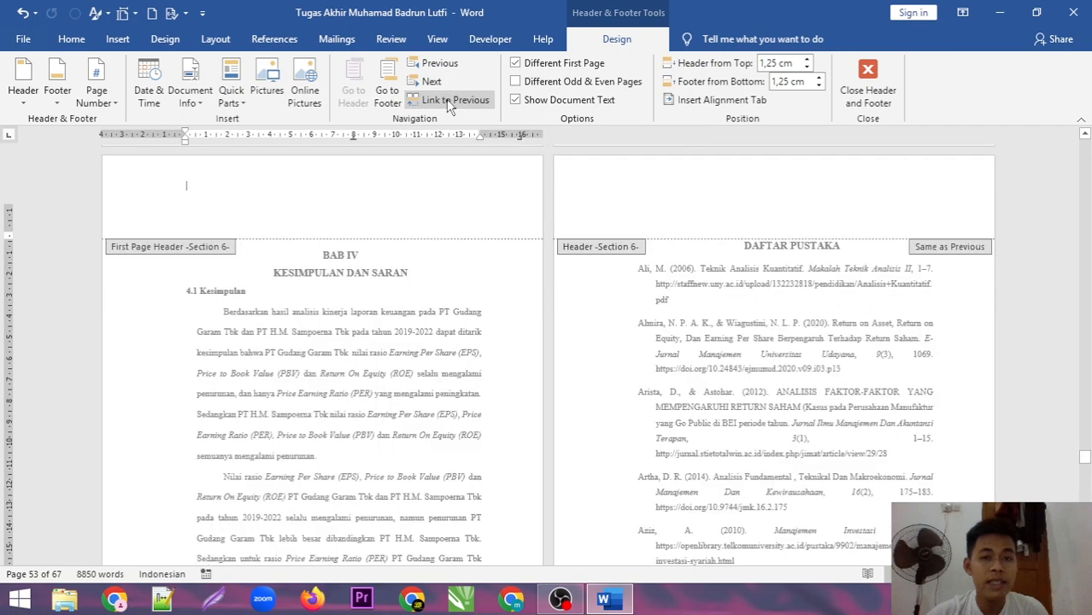
{"action": "left_click", "coordinate": [387, 96]}
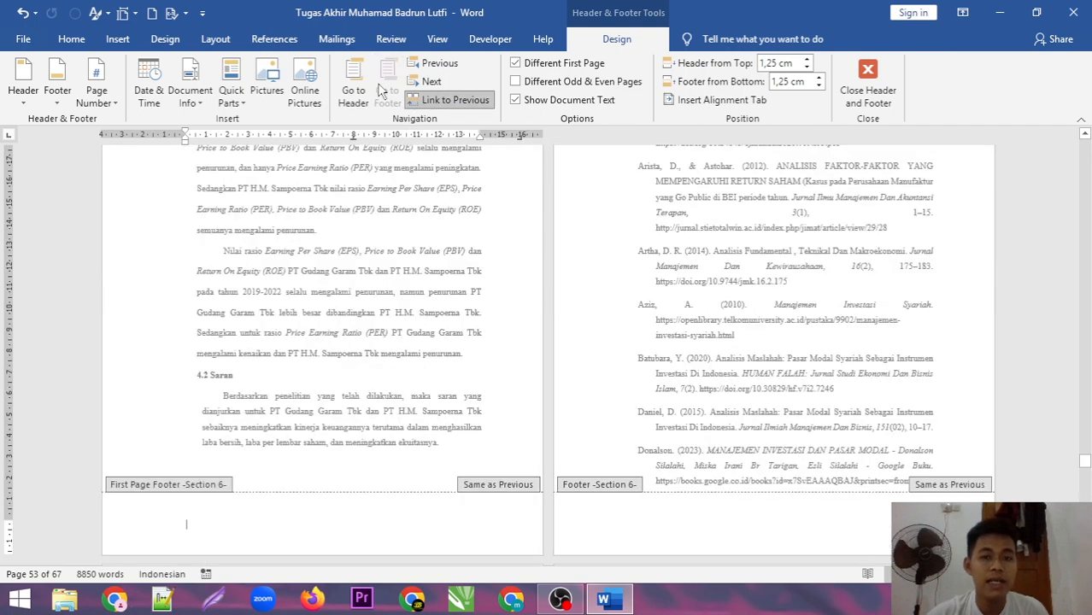
{"action": "left_click", "coordinate": [448, 108]}
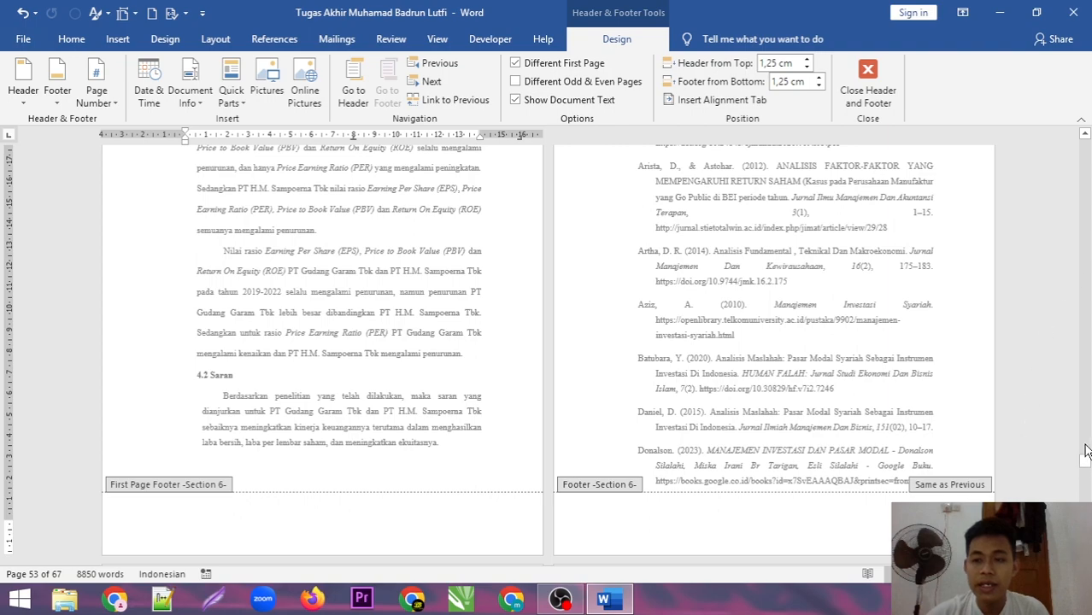
{"action": "left_click", "coordinate": [868, 84]}
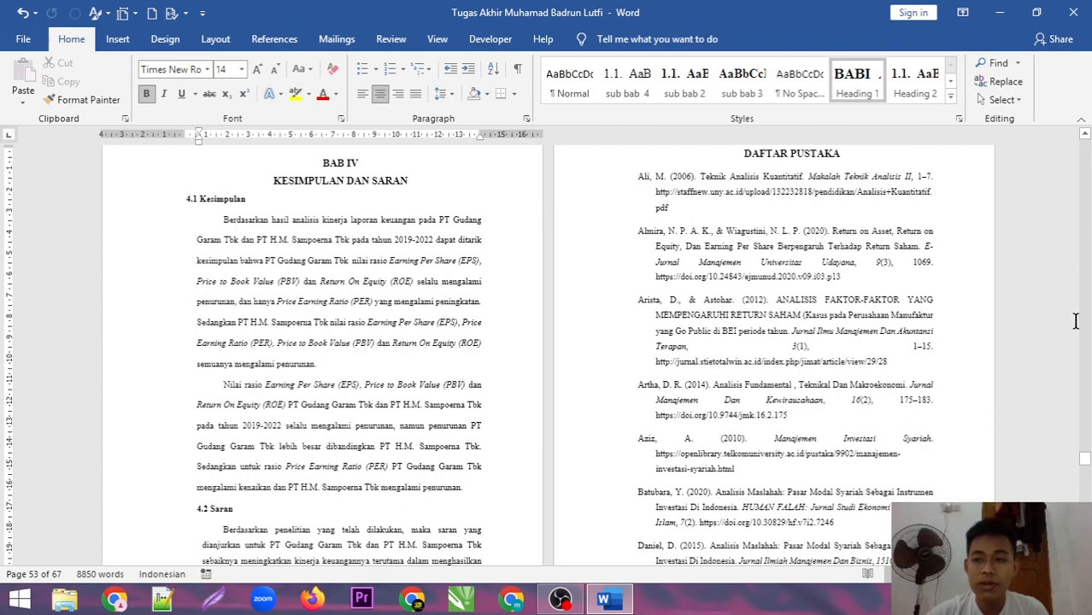
Insert a Next Page section break directly before the DAFTAR PUSTAKA heading.
{"action": "left_click_drag", "start_coordinate": [1085, 459], "coordinate": [1085, 459]}
{"action": "left_click", "coordinate": [725, 258]}
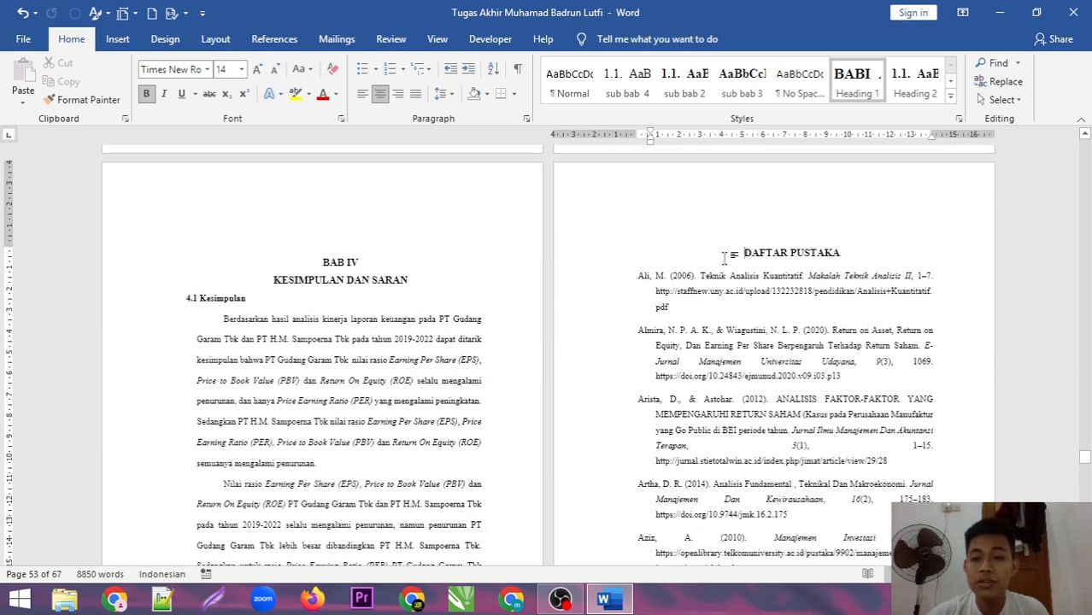
{"action": "left_click", "coordinate": [215, 38]}
{"action": "left_click", "coordinate": [216, 65]}
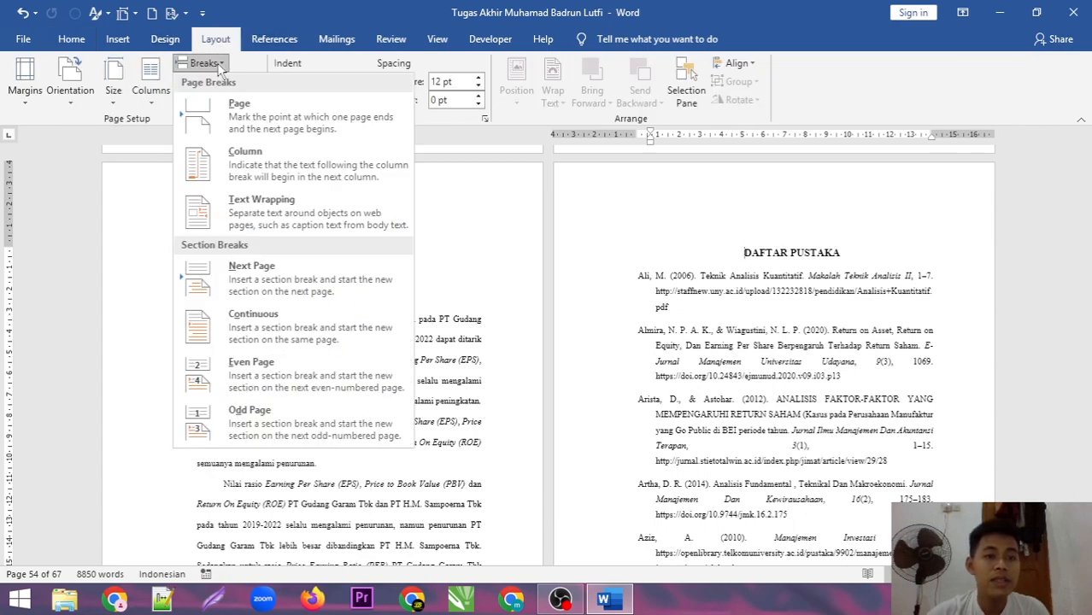
{"action": "left_click", "coordinate": [303, 282]}
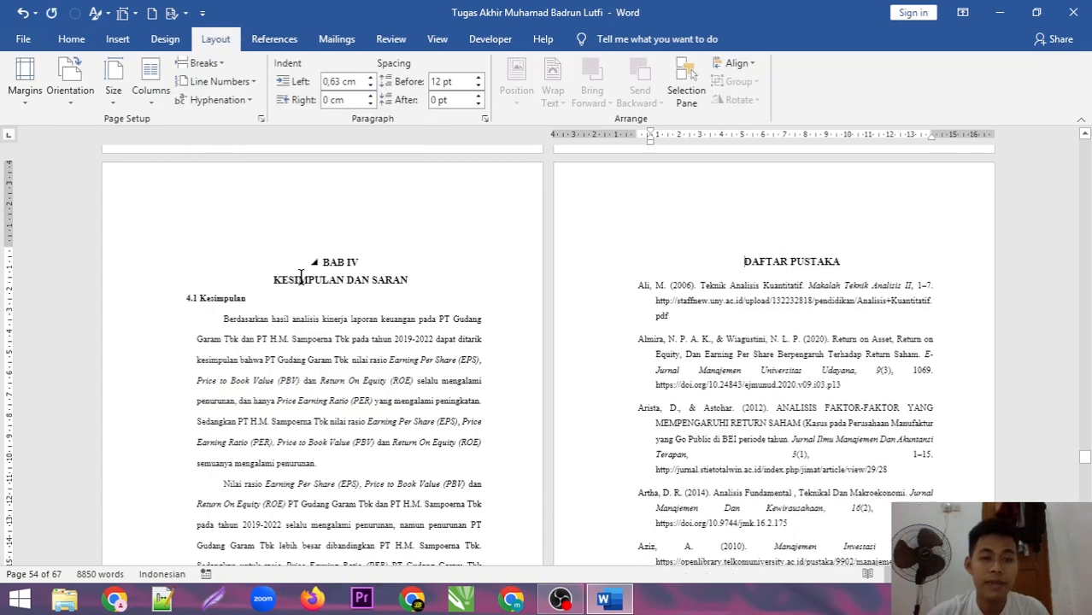
Unlink the Section 7 first page header and footer on the DAFTAR PUSTAKA page from the previous section.
{"action": "double_click", "coordinate": [675, 193]}
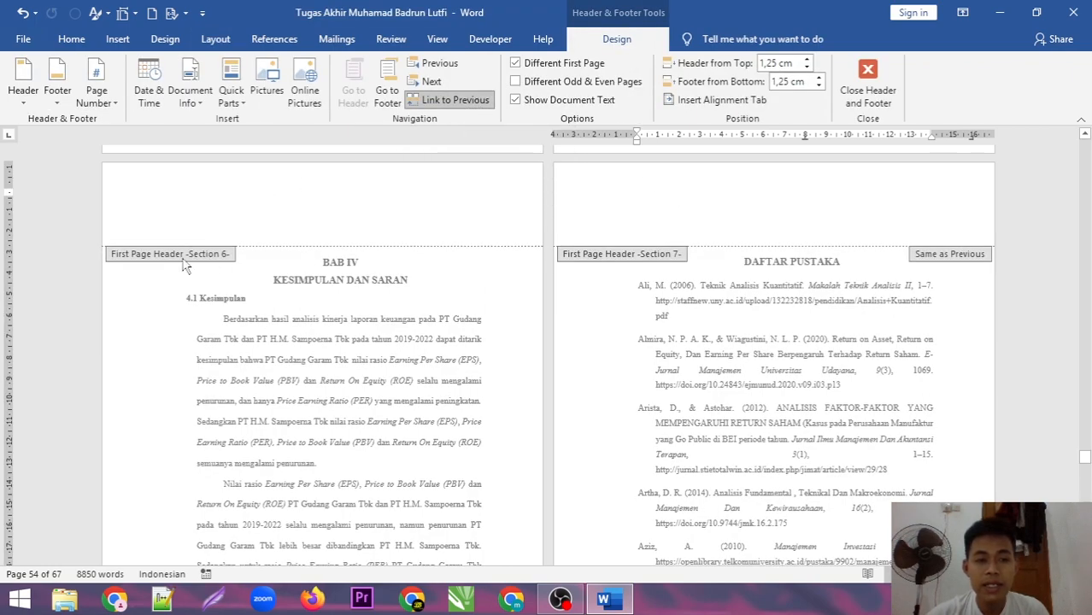
{"action": "left_click", "coordinate": [444, 100]}
{"action": "left_click", "coordinate": [388, 90]}
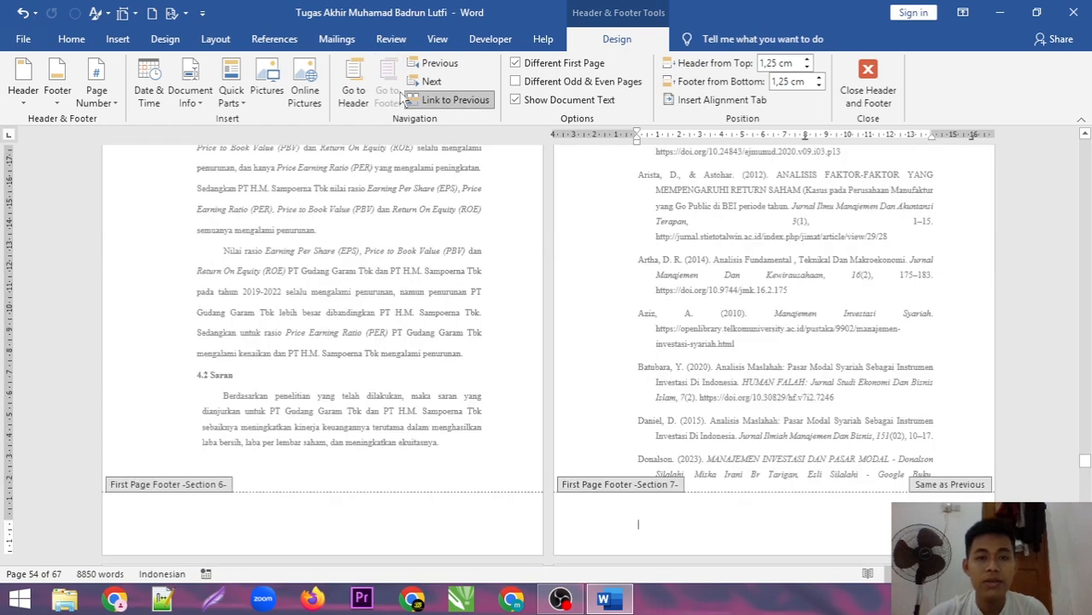
{"action": "left_click", "coordinate": [444, 100]}
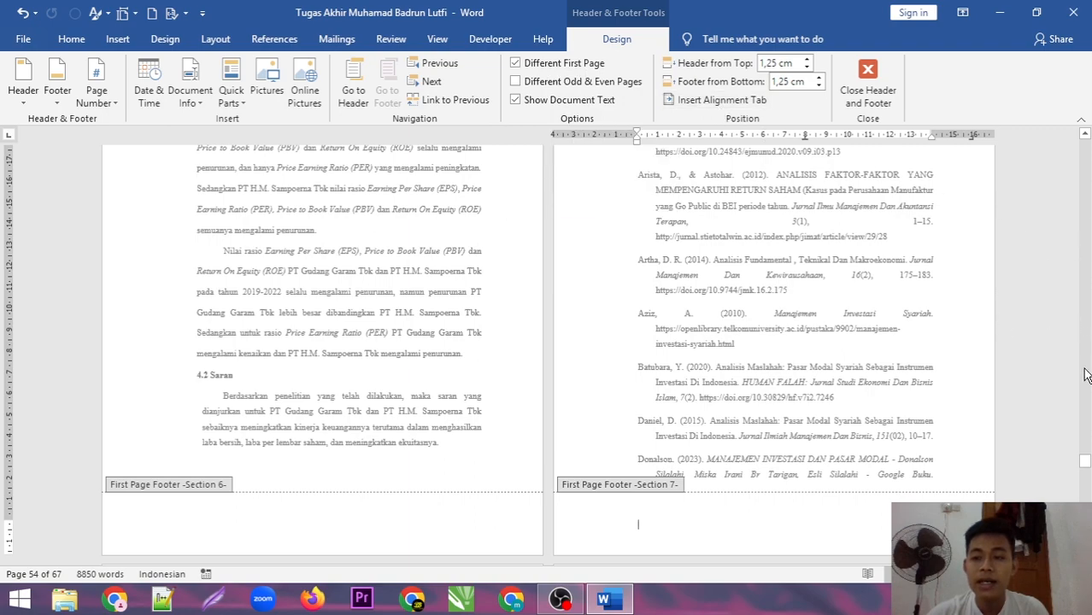
{"action": "left_click_drag", "start_coordinate": [1087, 472], "coordinate": [1086, 461]}
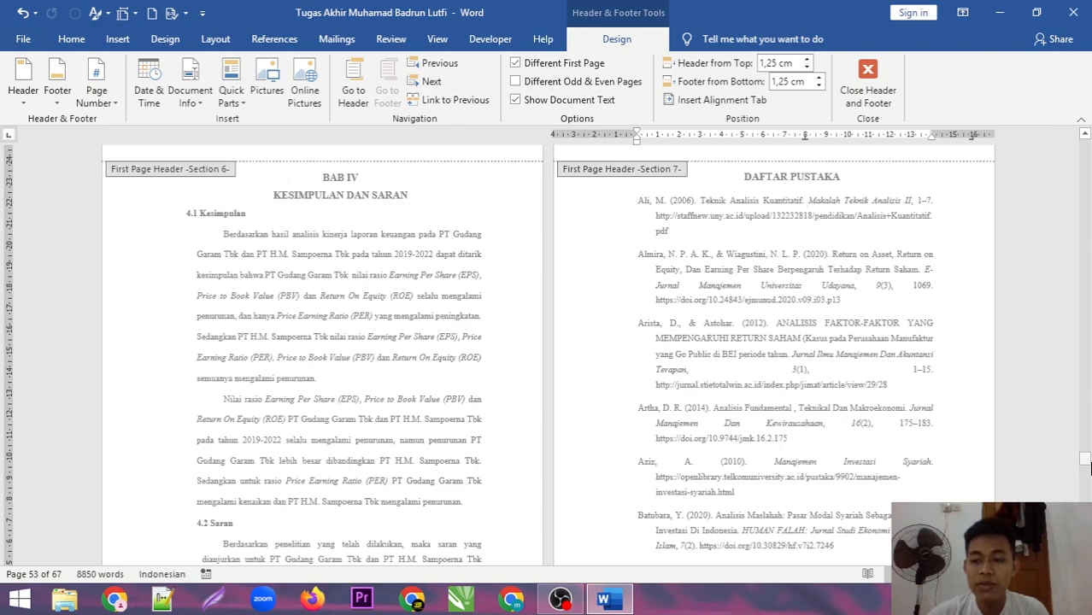
{"action": "left_click_drag", "start_coordinate": [1087, 466], "coordinate": [1086, 470]}
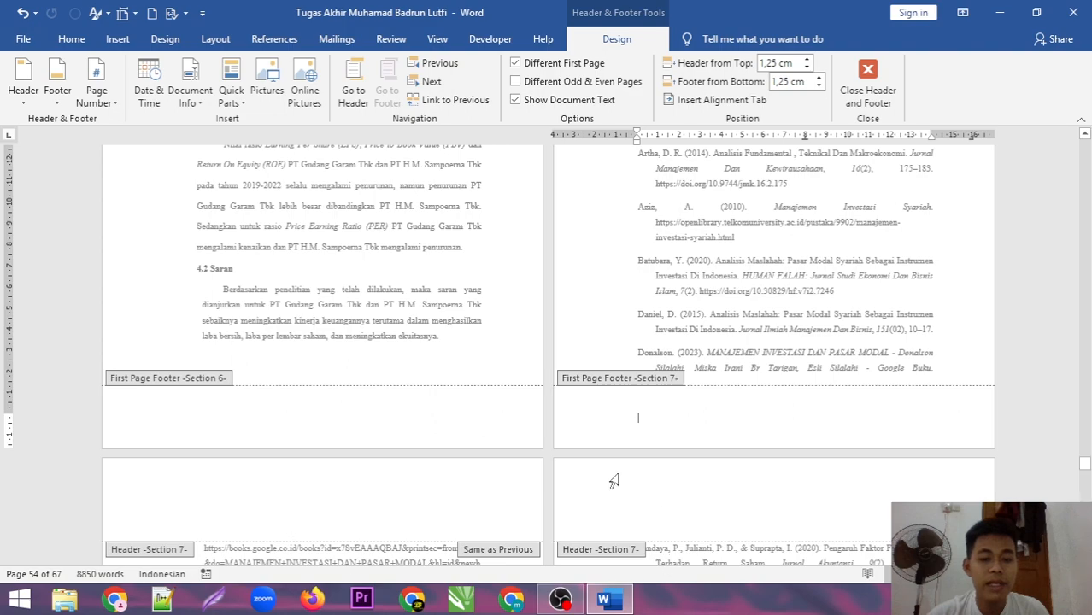
{"action": "left_click", "coordinate": [880, 81]}
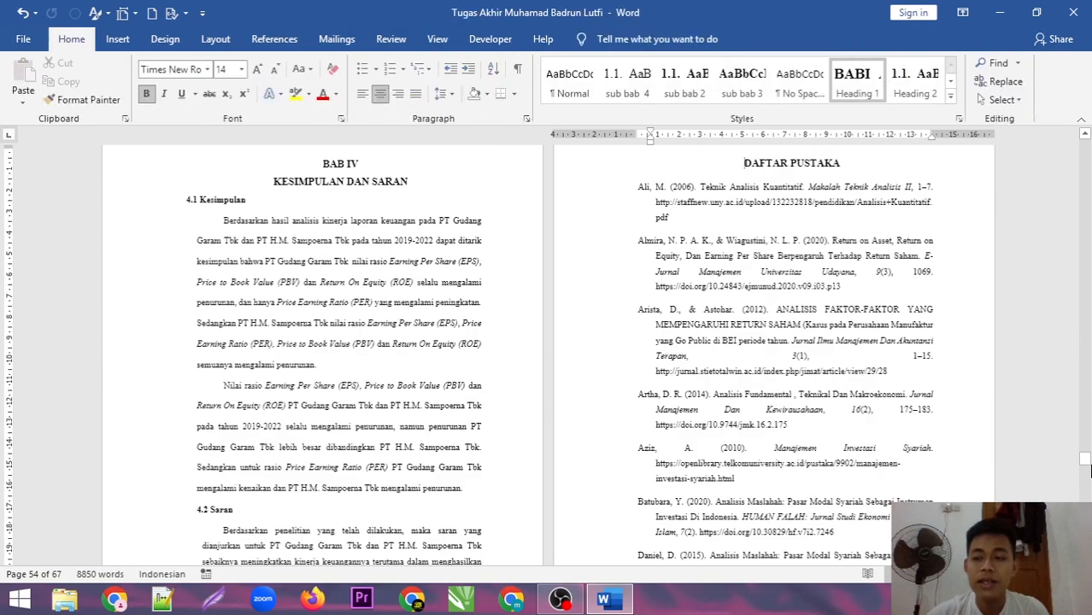
Insert a Plain Number 2 page number at the bottom of the page in the Section 2 footer, starting at LEMBAR PENGESAHAN.
{"action": "left_click_drag", "start_coordinate": [1085, 462], "coordinate": [1087, 149]}
{"action": "left_click", "coordinate": [292, 223]}
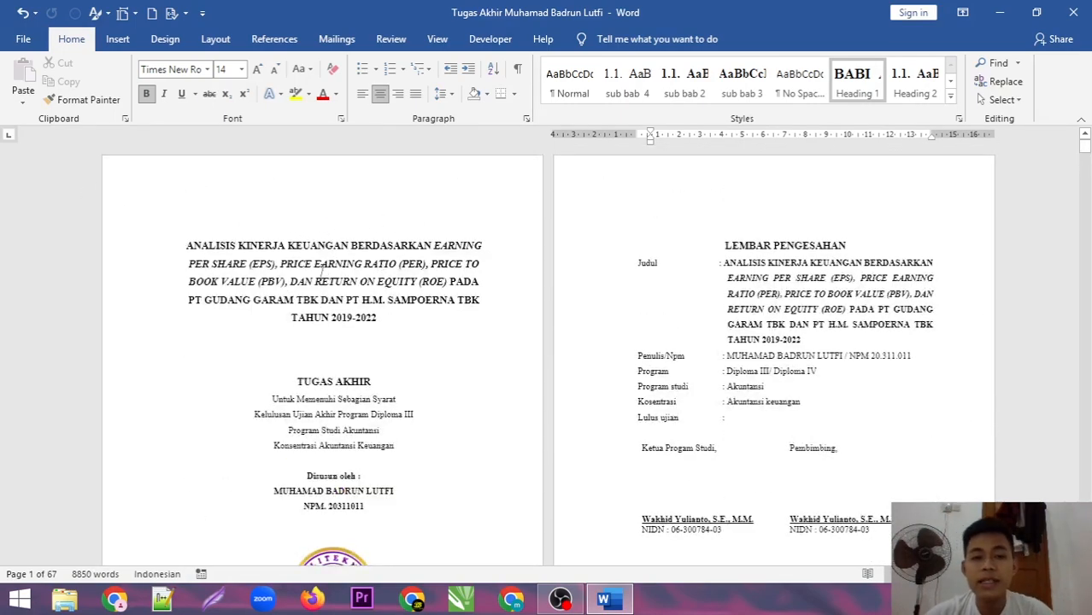
{"action": "double_click", "coordinate": [631, 187]}
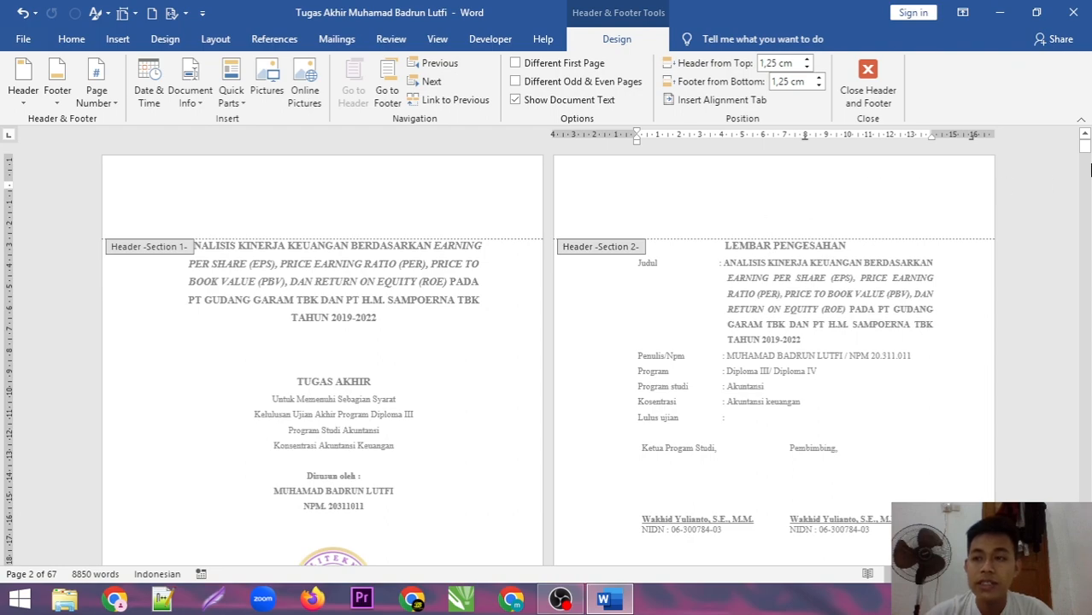
{"action": "key", "text": "Escape"}
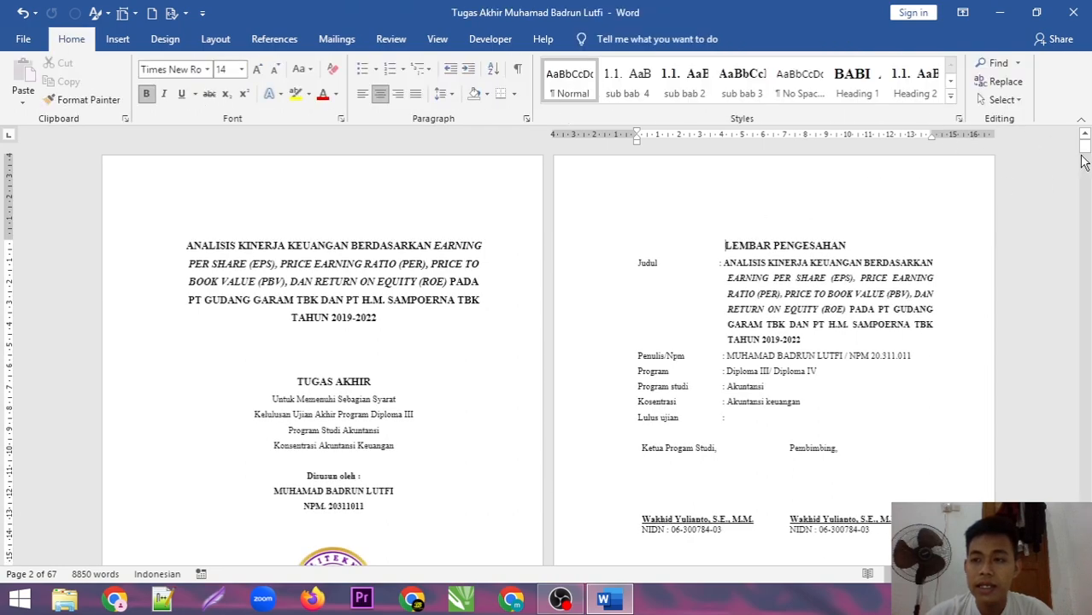
{"action": "left_click_drag", "start_coordinate": [1086, 151], "coordinate": [1085, 154]}
{"action": "double_click", "coordinate": [779, 416]}
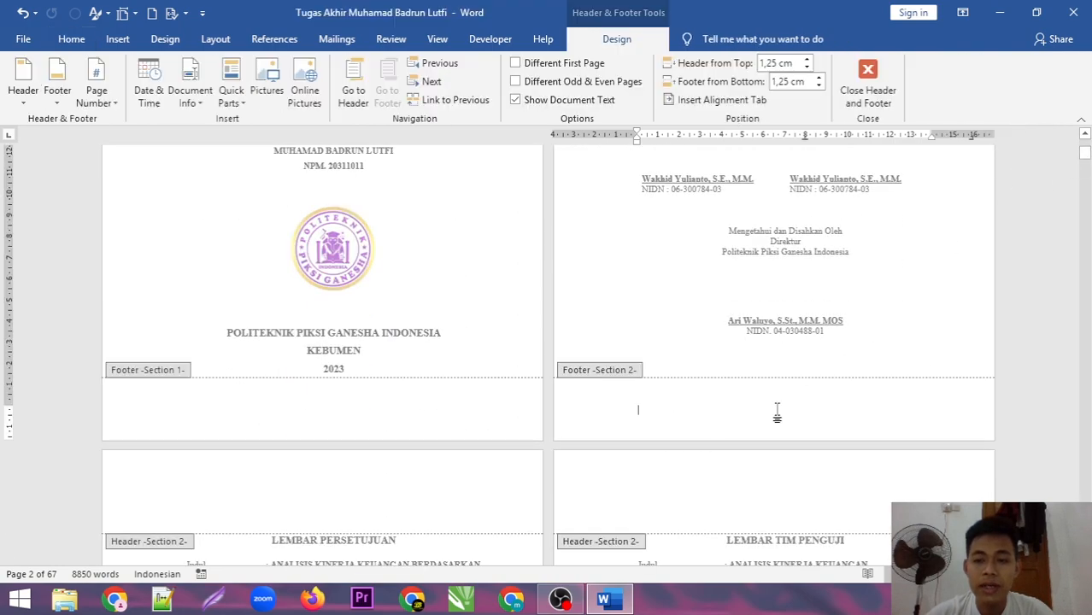
{"action": "left_click", "coordinate": [96, 100]}
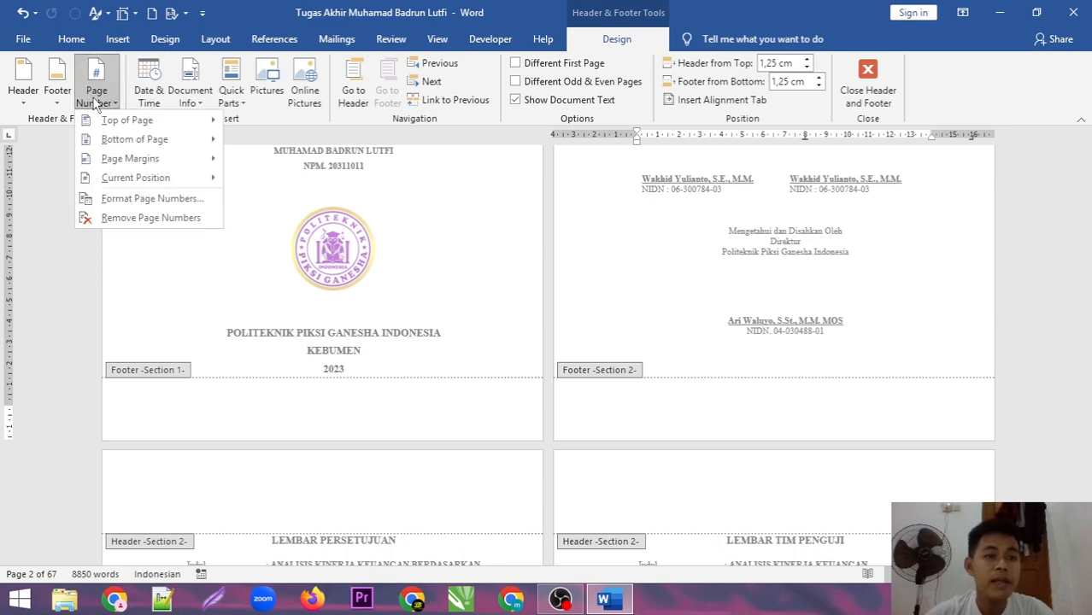
{"action": "mouse_move", "coordinate": [141, 139]}
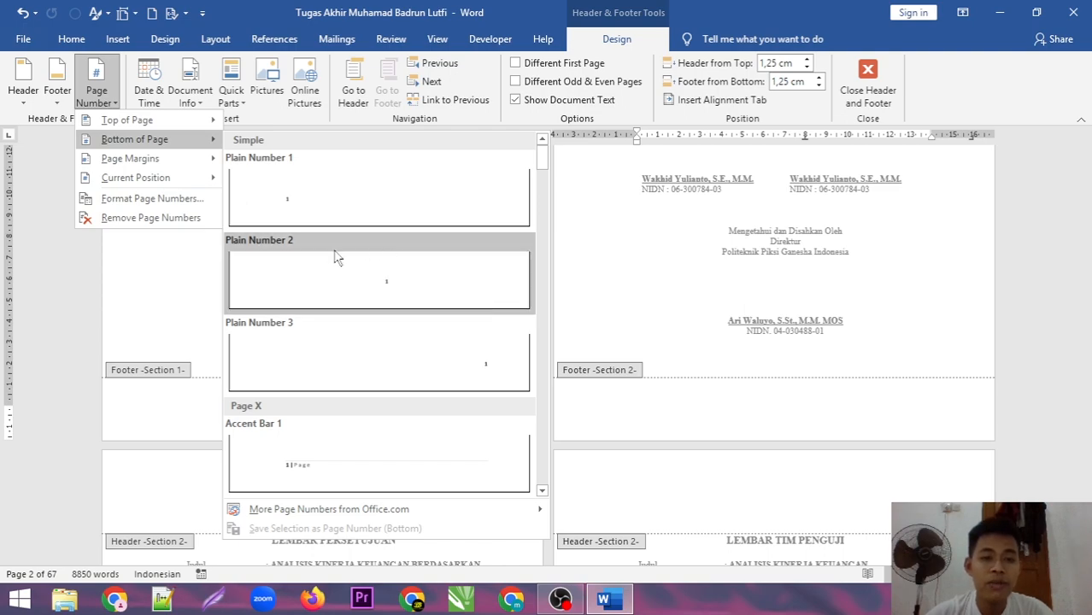
{"action": "left_click", "coordinate": [359, 274]}
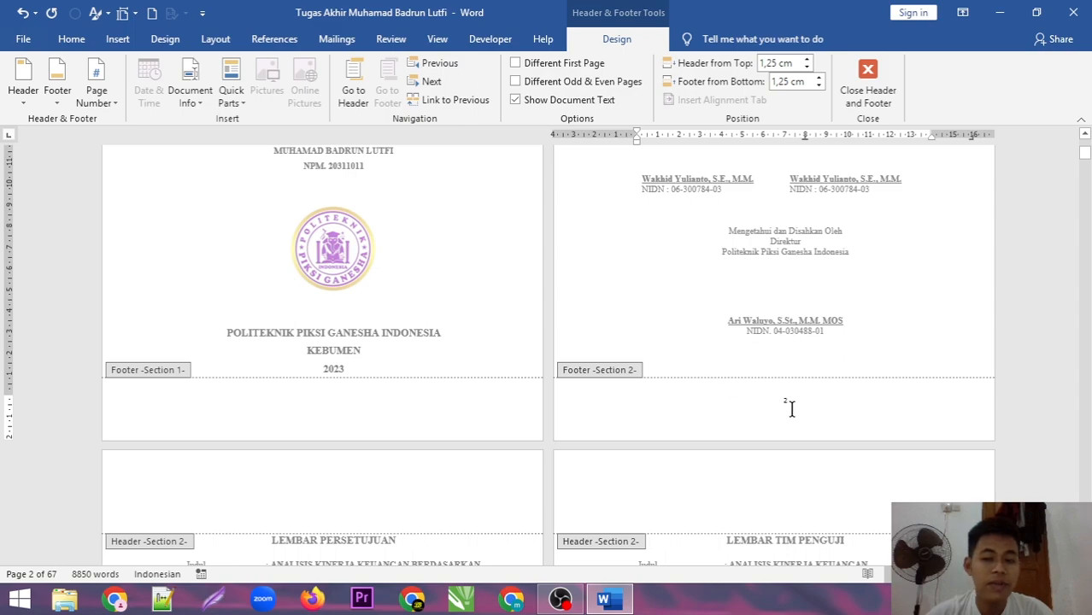
Format the Section 2 footer page number as lowercase Roman numerals (i, ii, iii) starting at i.
{"action": "left_click_drag", "start_coordinate": [794, 403], "coordinate": [747, 406]}
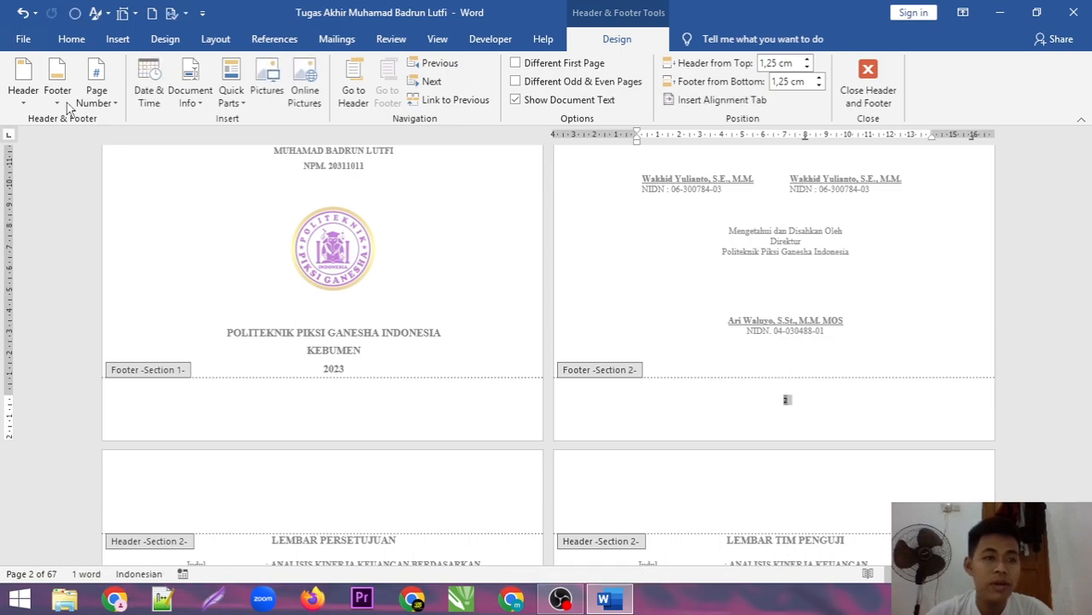
{"action": "left_click", "coordinate": [97, 101]}
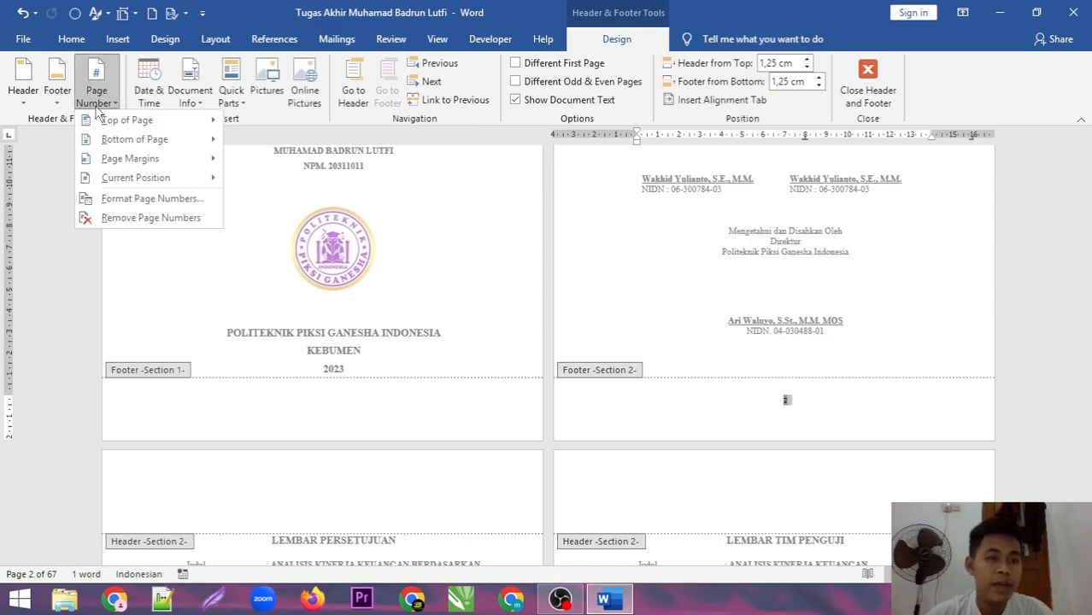
{"action": "left_click", "coordinate": [141, 200]}
{"action": "left_click", "coordinate": [858, 191]}
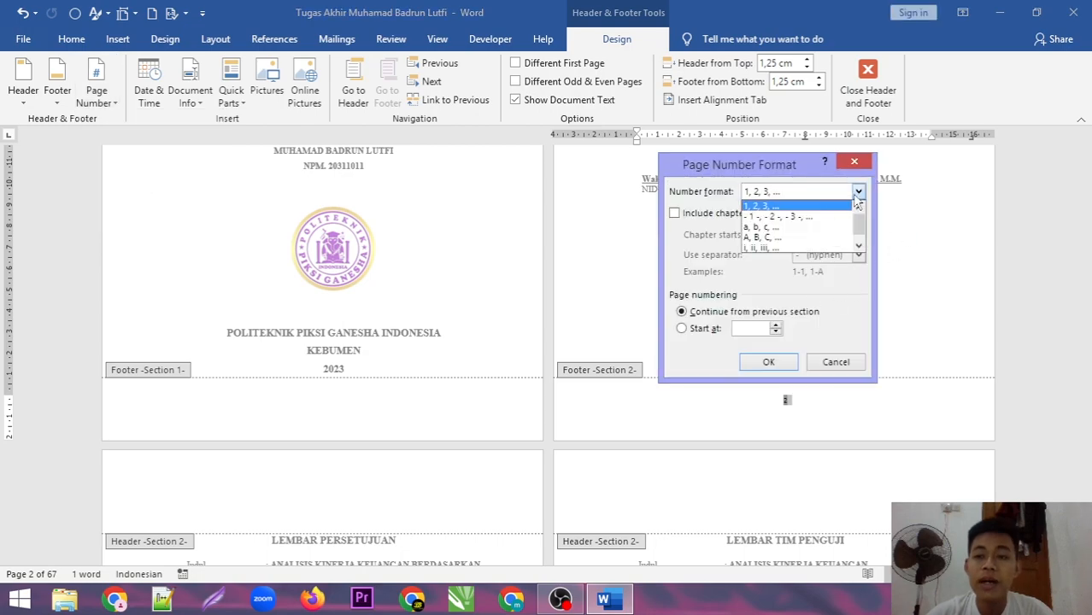
{"action": "left_click", "coordinate": [794, 248]}
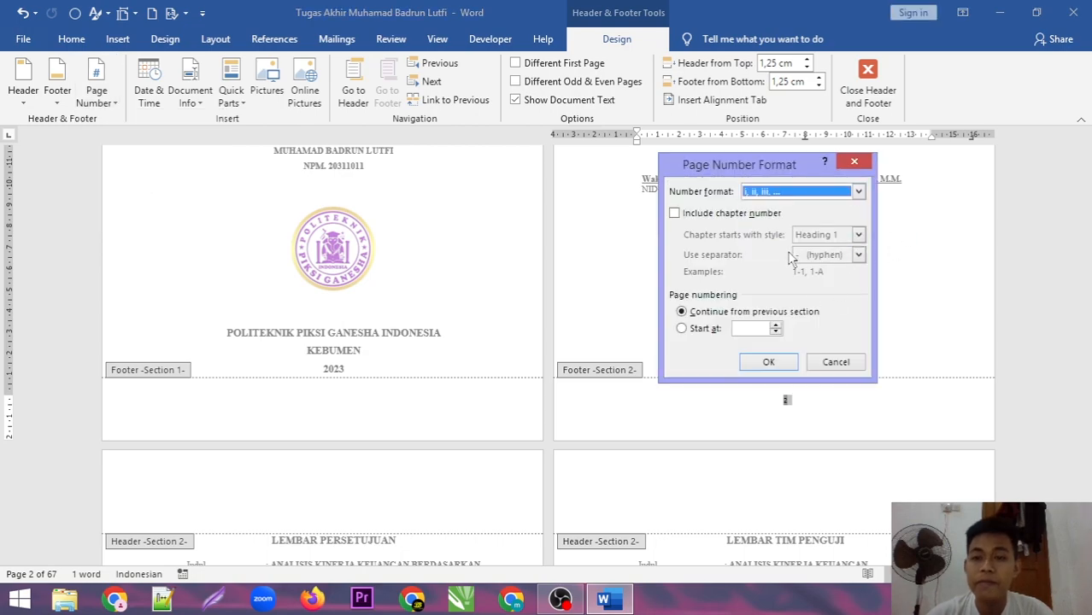
{"action": "left_click", "coordinate": [776, 333]}
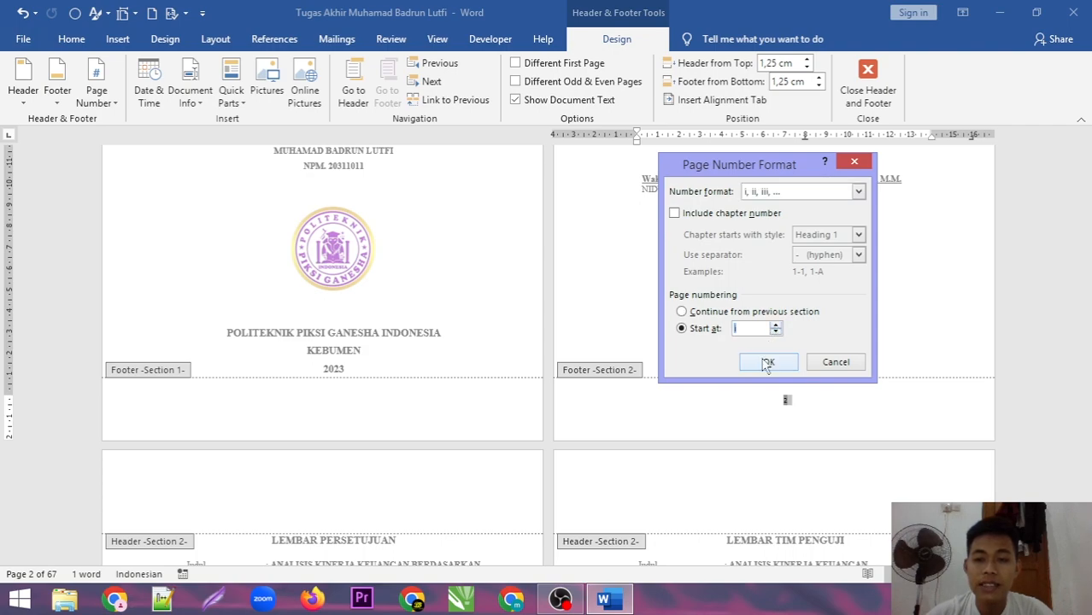
{"action": "left_click", "coordinate": [767, 363]}
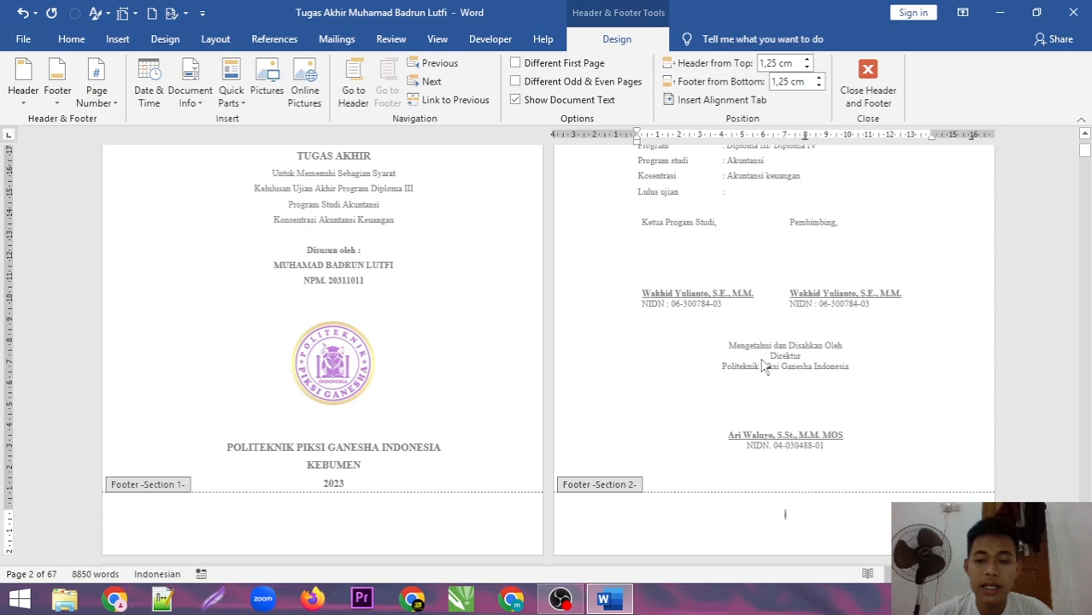
Try to set the Section 2 footer page number to Times New Roman, size 18, without selecting it.
{"action": "left_click", "coordinate": [69, 40]}
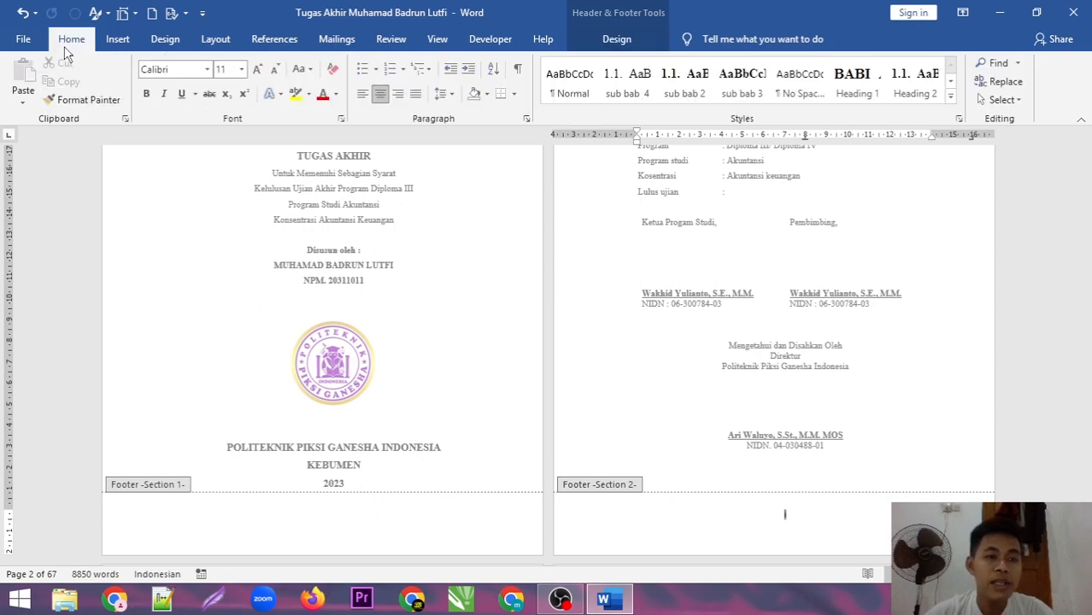
{"action": "left_click", "coordinate": [207, 70]}
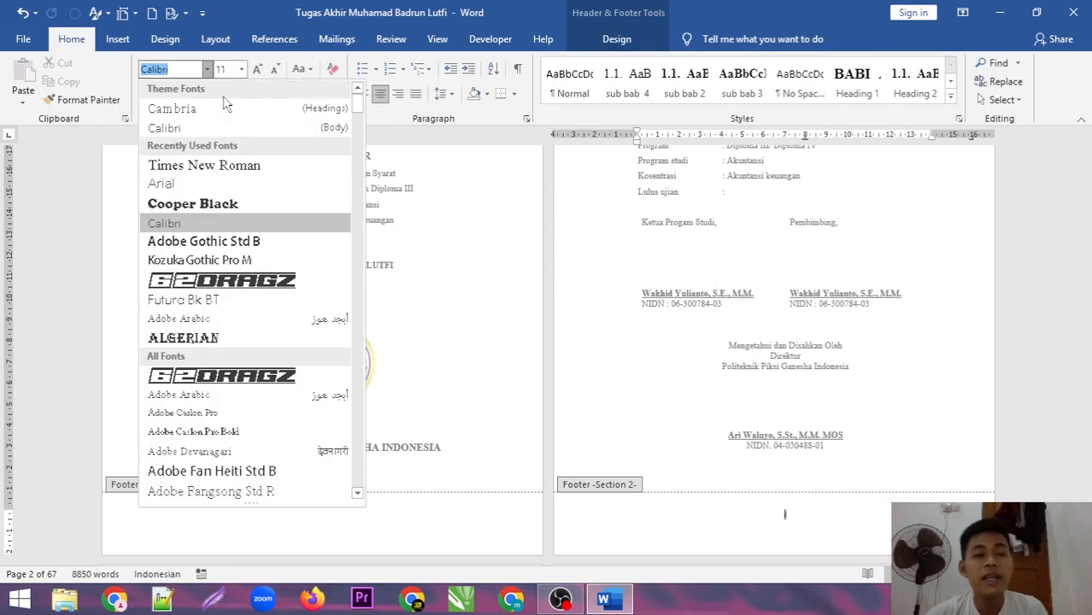
{"action": "left_click", "coordinate": [248, 166]}
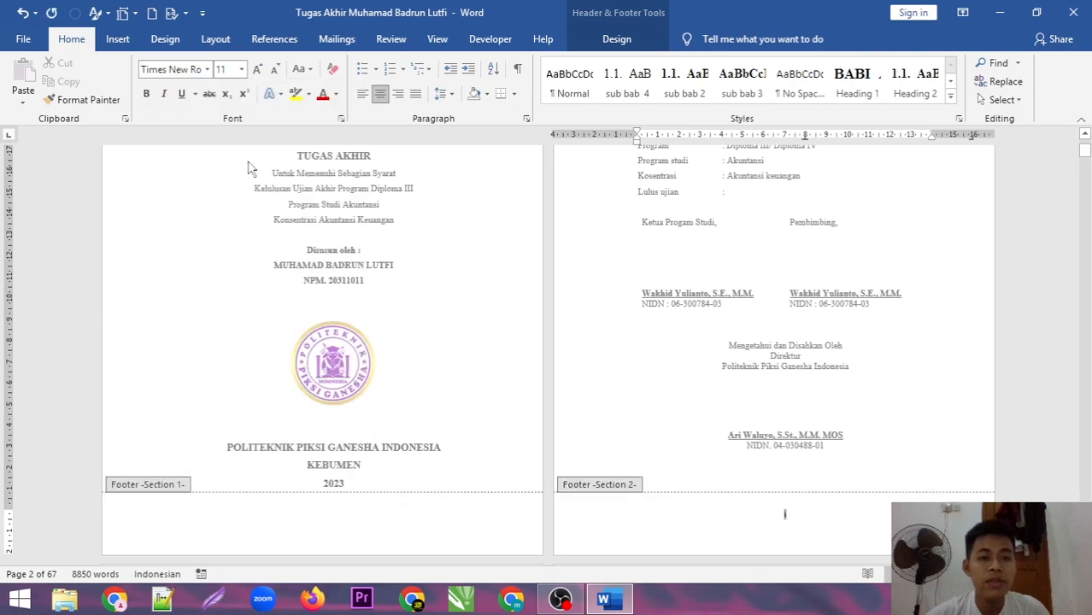
{"action": "left_click", "coordinate": [241, 70]}
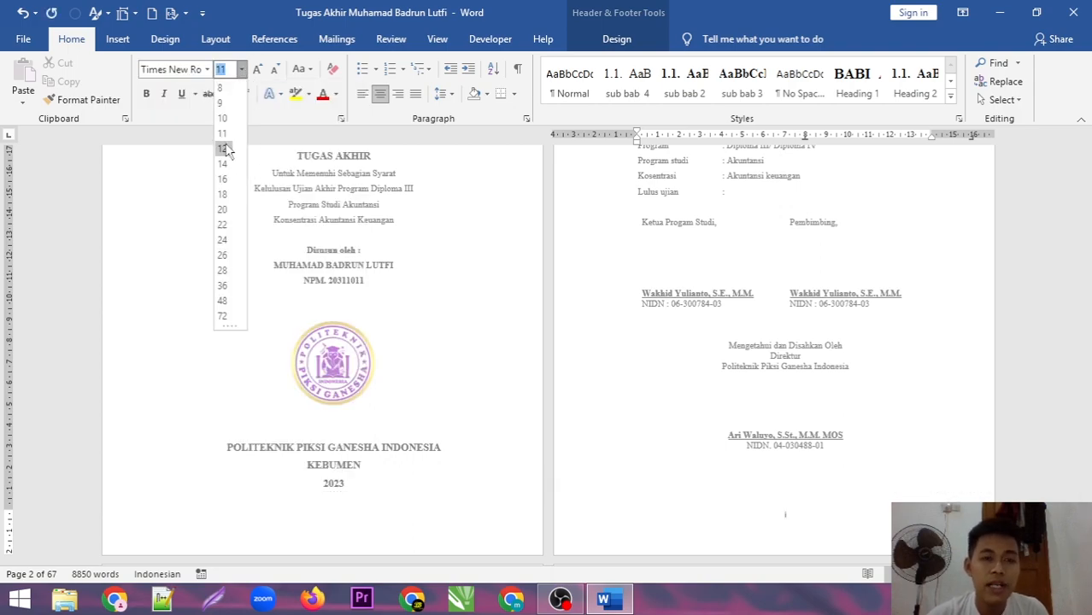
{"action": "left_click", "coordinate": [224, 196]}
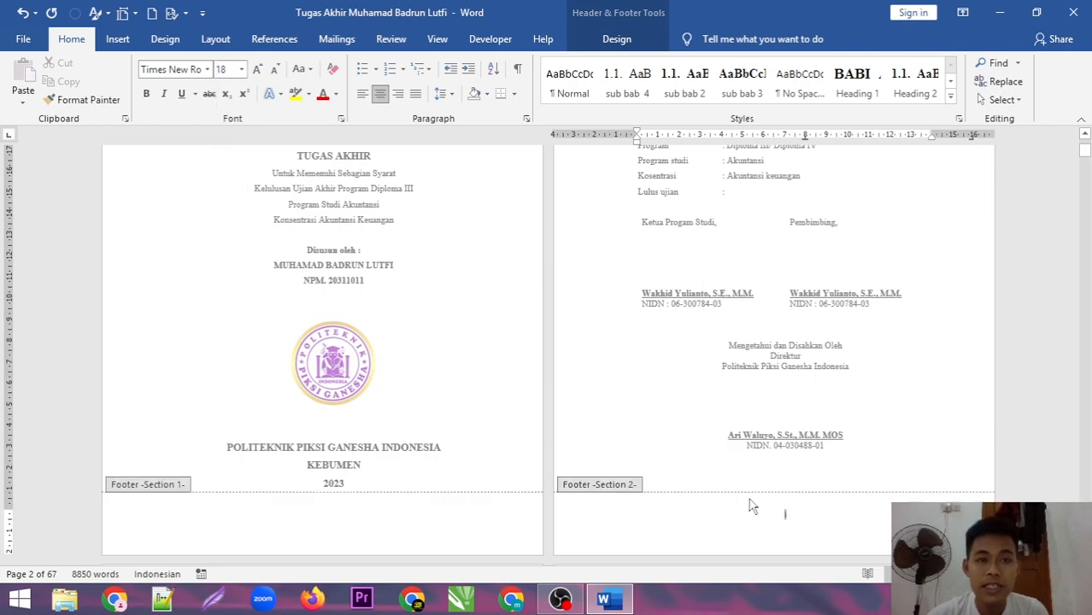
Select the Section 2 footer page number and set it to Times New Roman, size 18.
{"action": "left_click", "coordinate": [816, 530]}
{"action": "double_click", "coordinate": [786, 515]}
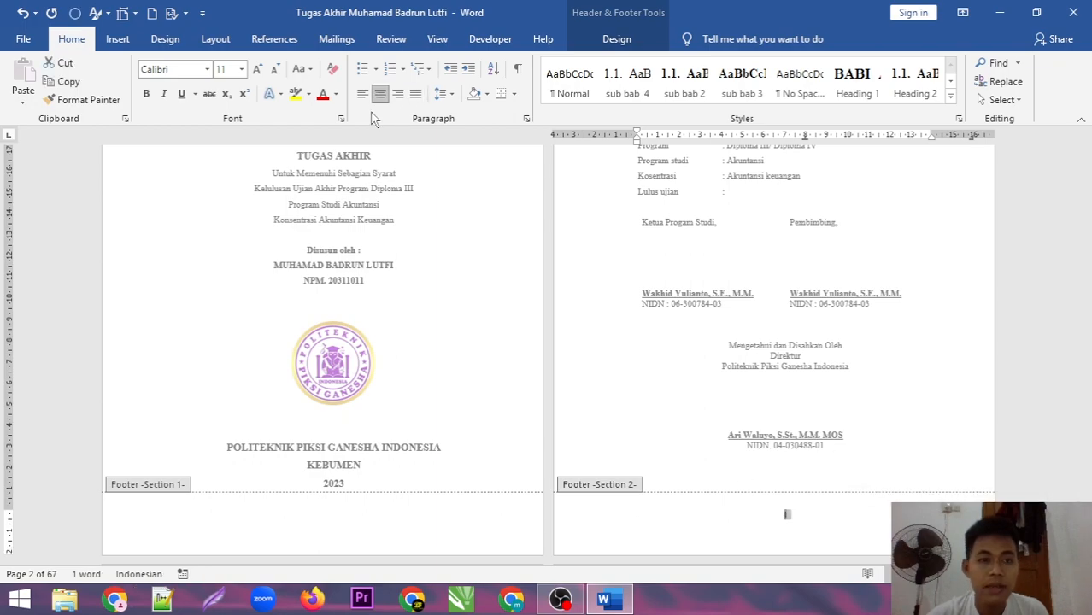
{"action": "left_click", "coordinate": [208, 70]}
{"action": "left_click", "coordinate": [246, 168]}
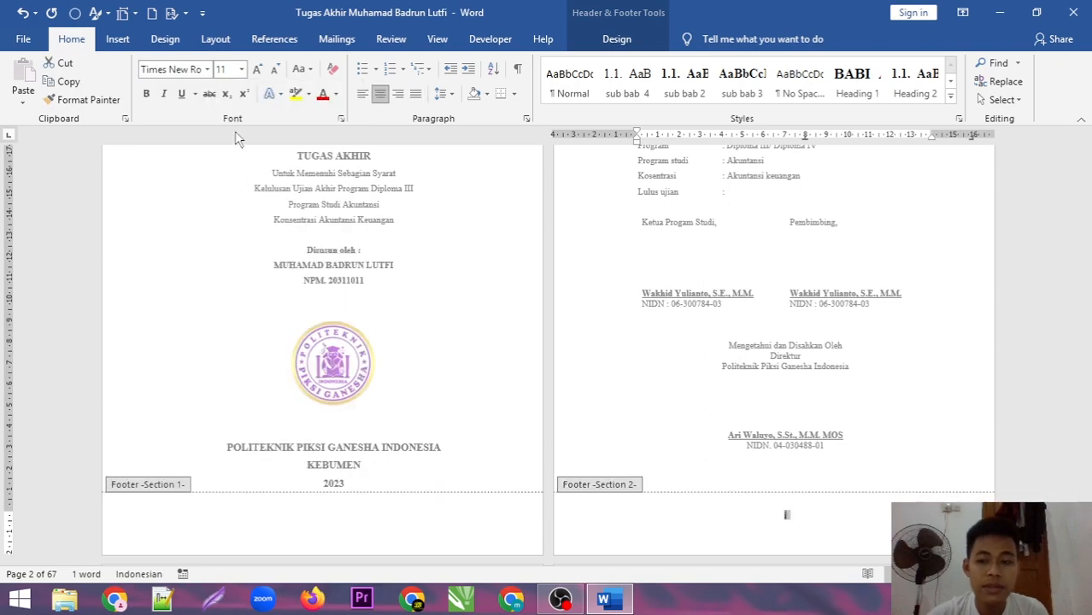
{"action": "left_click", "coordinate": [244, 70]}
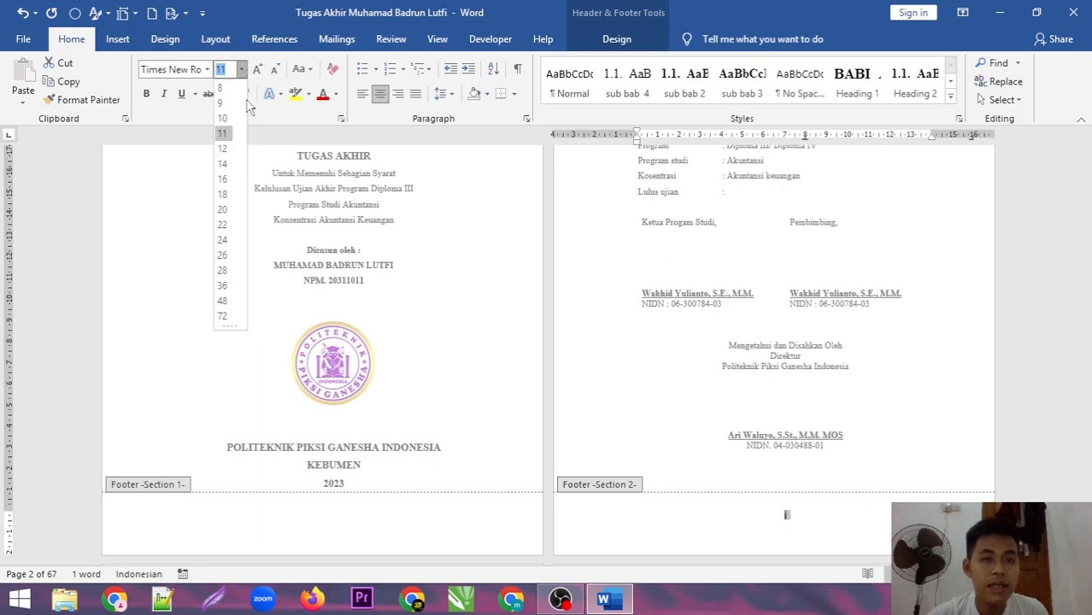
{"action": "left_click", "coordinate": [225, 194]}
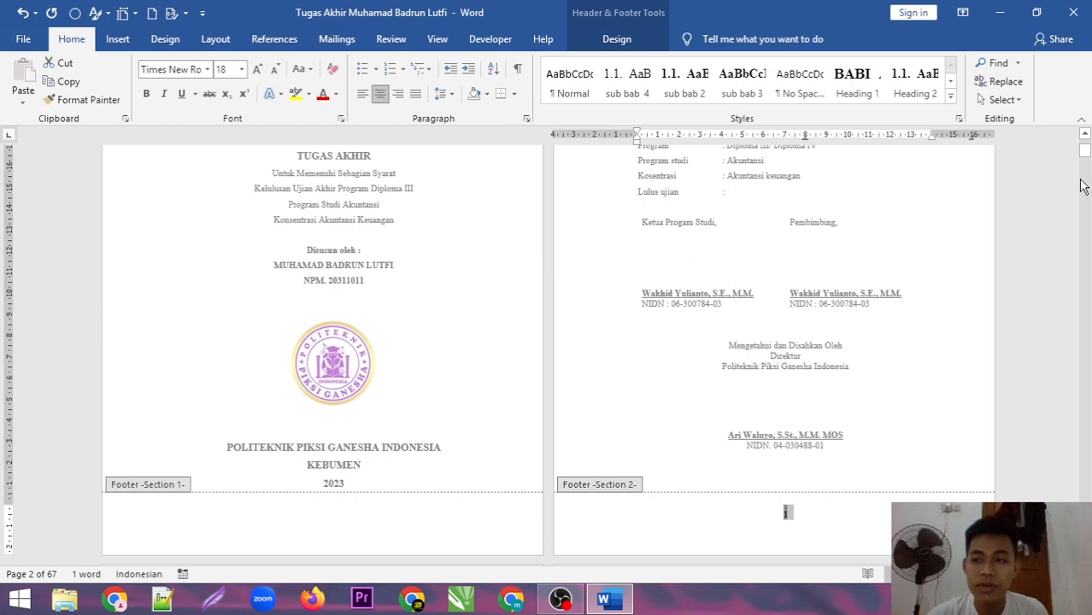
Insert a Plain Number 2 page number at the bottom of the page in the Section 3 first page footer.
{"action": "left_click_drag", "start_coordinate": [1083, 147], "coordinate": [1085, 235]}
{"action": "scroll", "coordinate": [895, 330], "scroll_direction": "down", "scroll_amount": 5}
{"action": "double_click", "coordinate": [885, 419]}
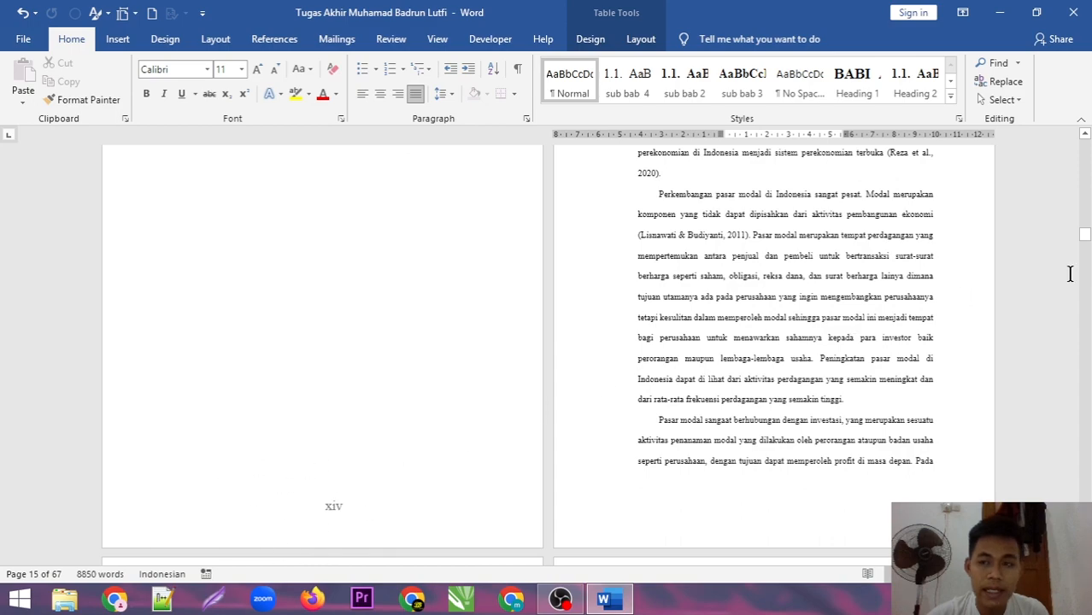
{"action": "mouse_move", "coordinate": [1083, 246]}
{"action": "left_mouse_down"}
{"action": "mouse_move", "coordinate": [1084, 231]}
{"action": "mouse_move", "coordinate": [1082, 251]}
{"action": "left_mouse_up"}
{"action": "double_click", "coordinate": [768, 440]}
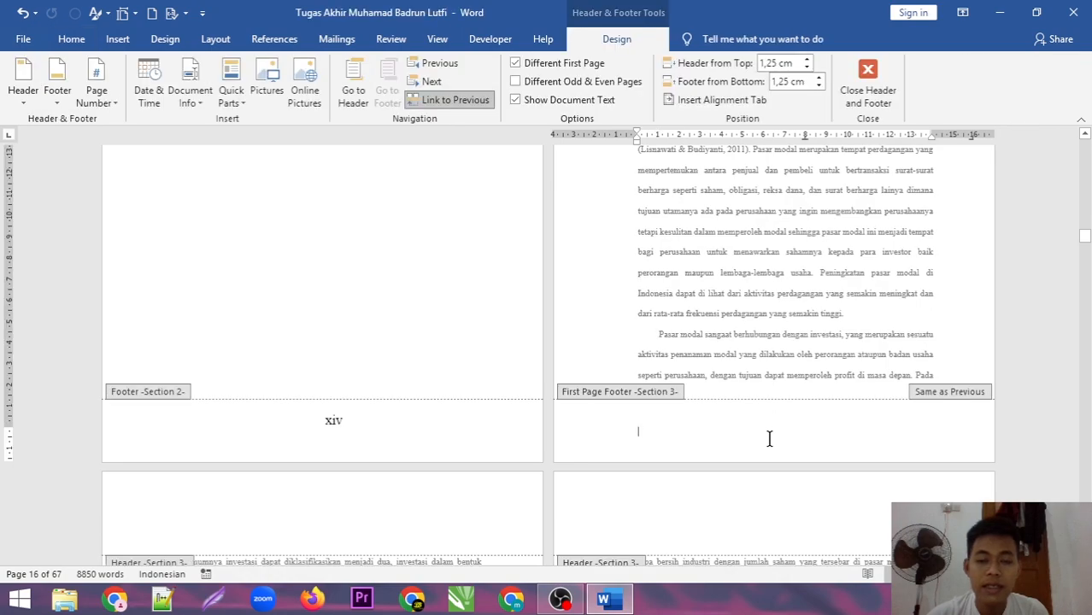
{"action": "left_click", "coordinate": [104, 101]}
{"action": "mouse_move", "coordinate": [142, 145]}
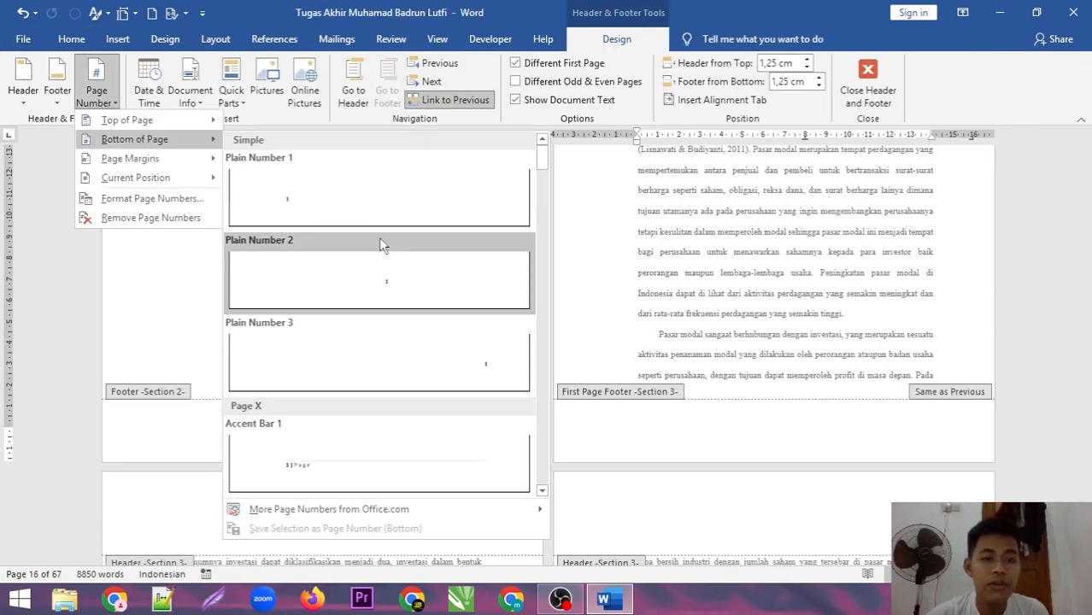
{"action": "left_click", "coordinate": [400, 282]}
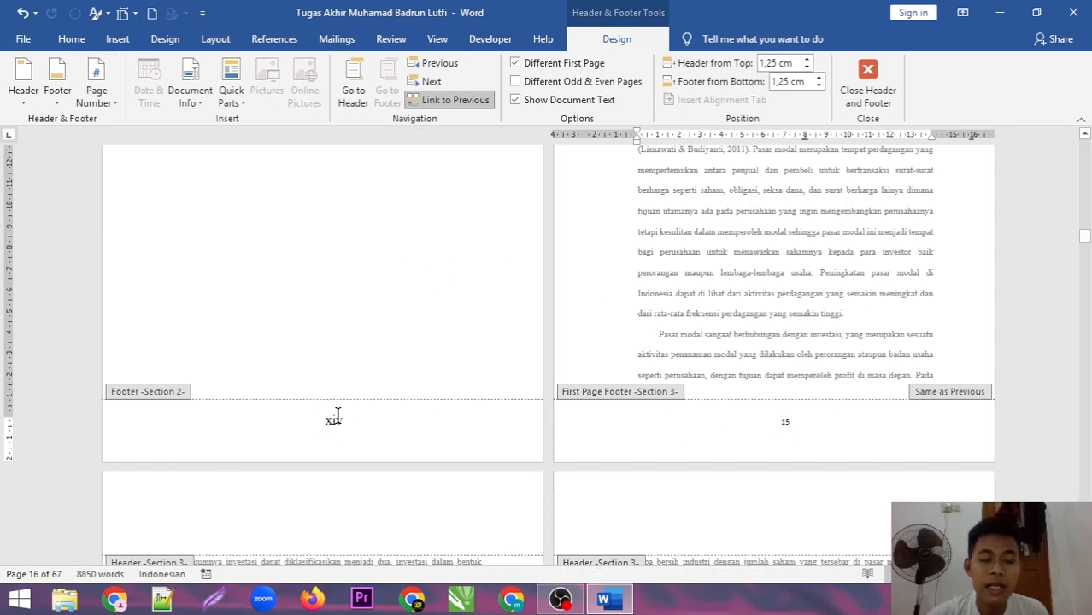
Set the Section 3 page numbering to start at 1, using the 1, 2, 3 number format.
{"action": "double_click", "coordinate": [784, 421]}
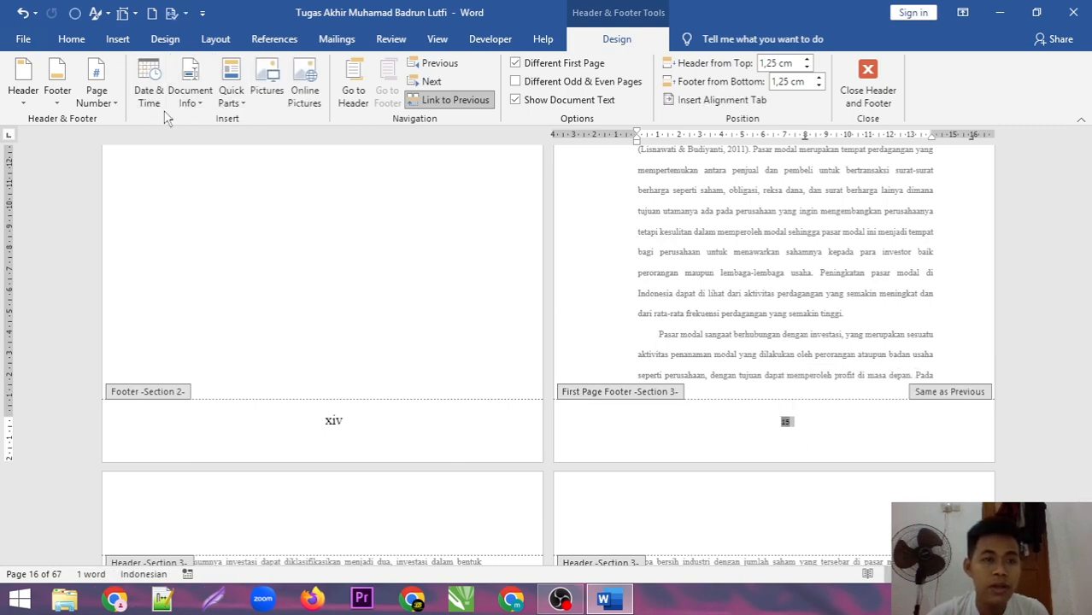
{"action": "left_click", "coordinate": [97, 94]}
{"action": "mouse_move", "coordinate": [131, 145]}
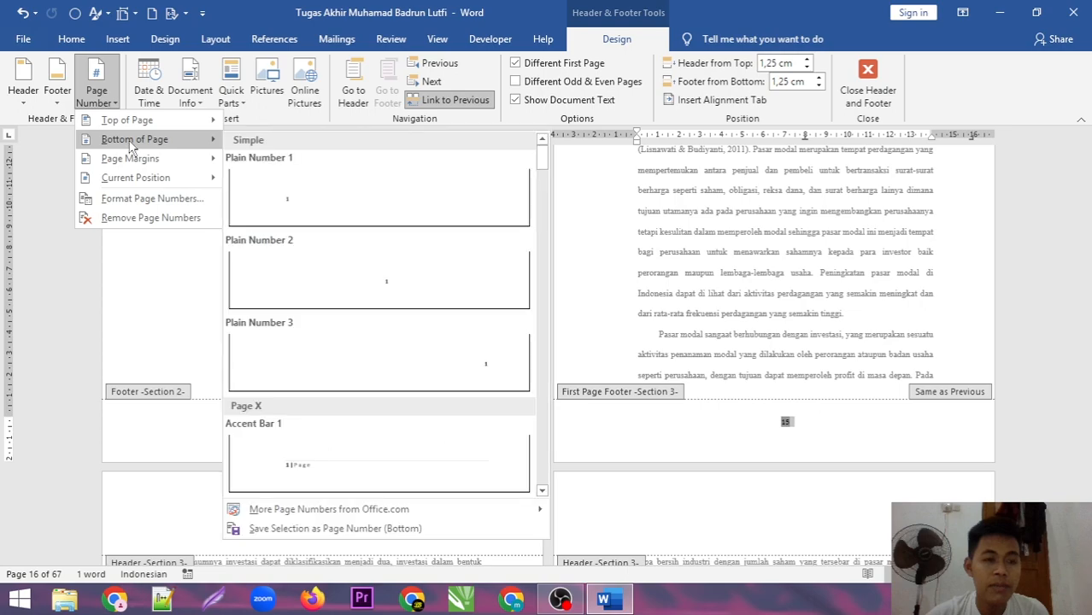
{"action": "left_click", "coordinate": [145, 199]}
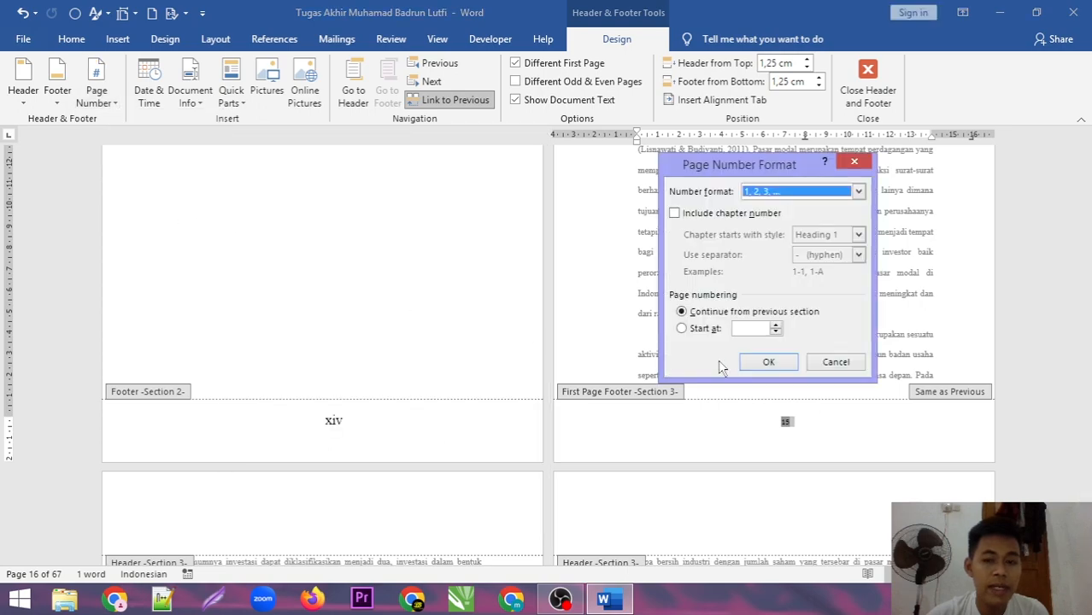
{"action": "left_click", "coordinate": [775, 332]}
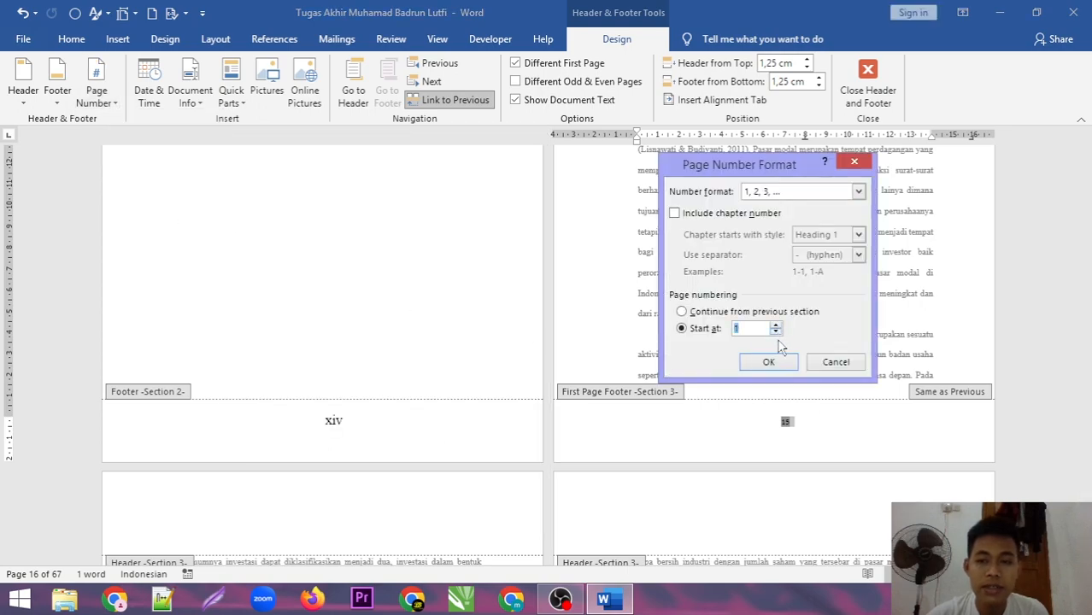
{"action": "left_click", "coordinate": [770, 362]}
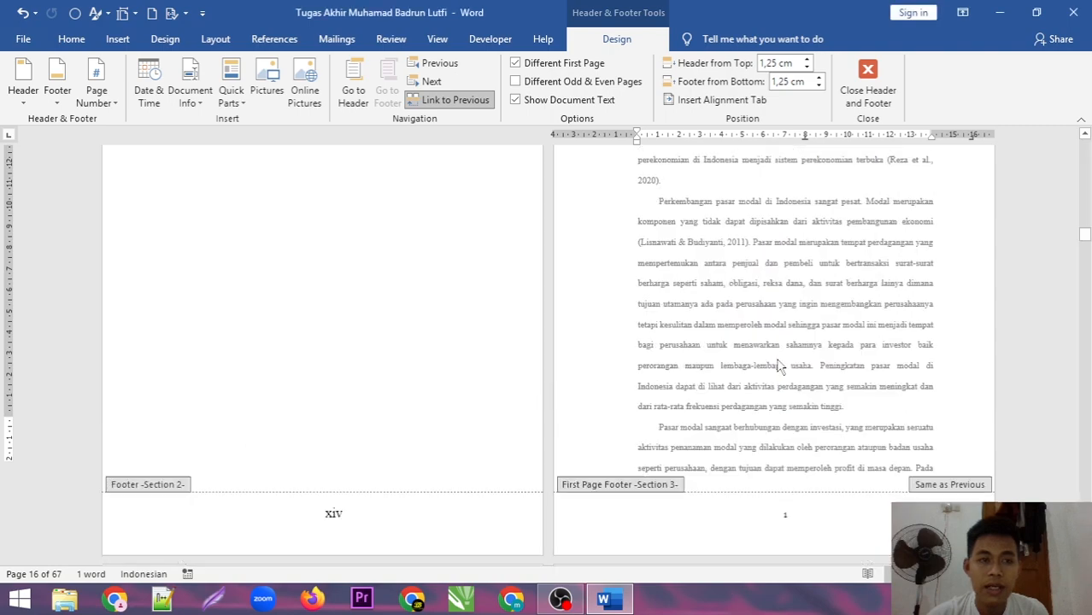
Set the page number in the Section 3 first page footer to Times New Roman, size 18.
{"action": "double_click", "coordinate": [785, 515]}
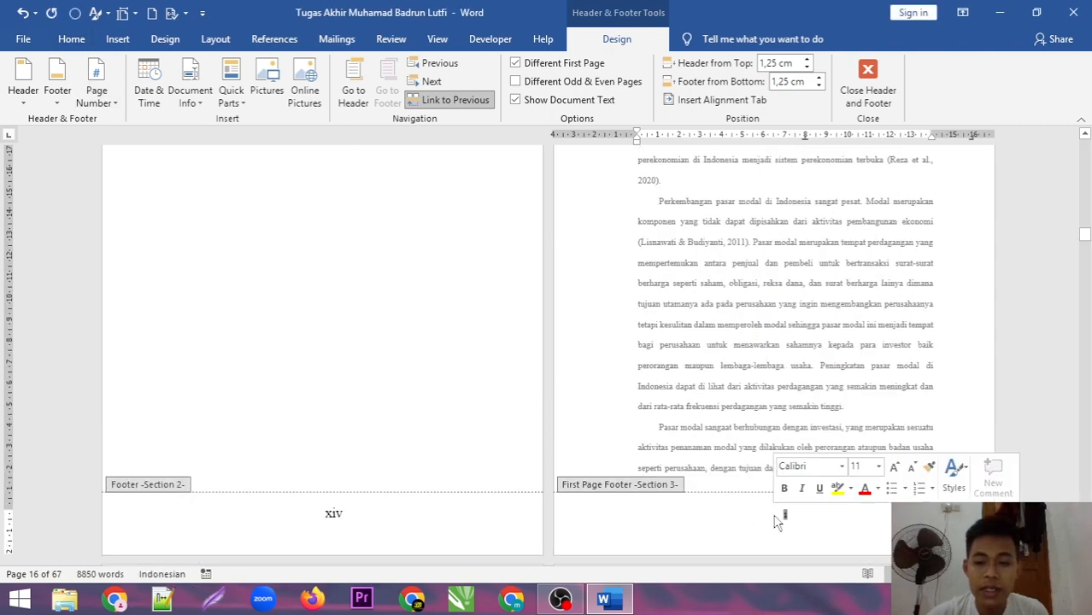
{"action": "left_click", "coordinate": [82, 43]}
{"action": "left_click", "coordinate": [205, 69]}
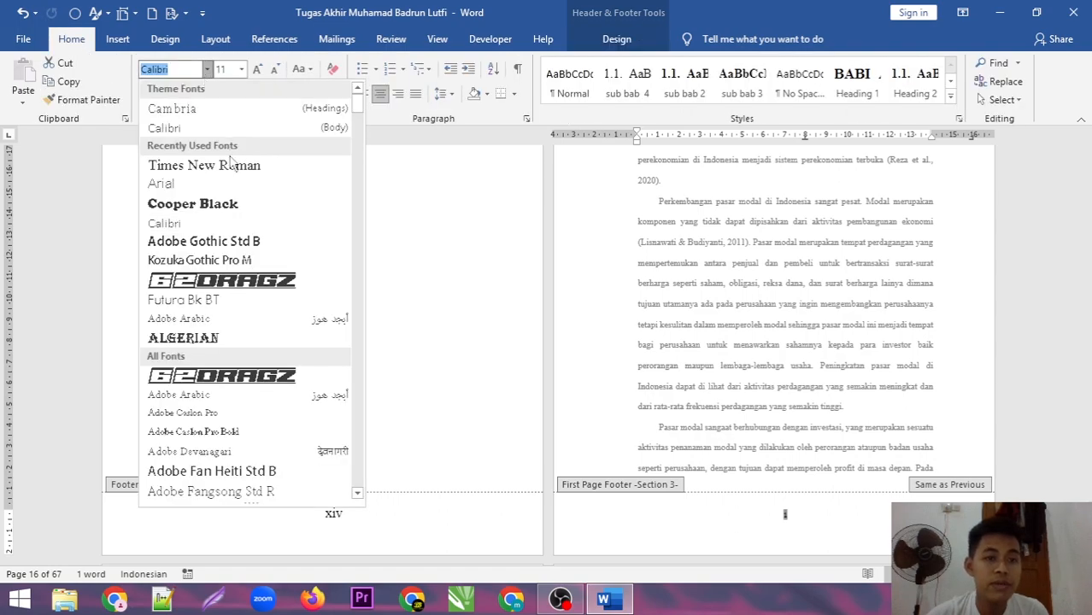
{"action": "left_click", "coordinate": [230, 164]}
{"action": "left_click", "coordinate": [242, 69]}
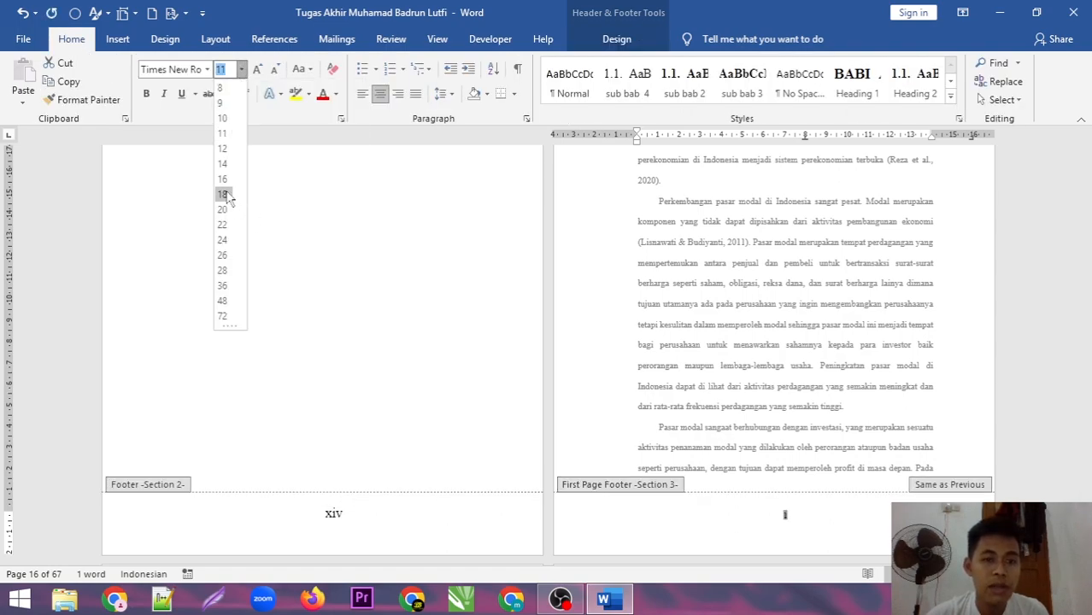
{"action": "left_click", "coordinate": [223, 194]}
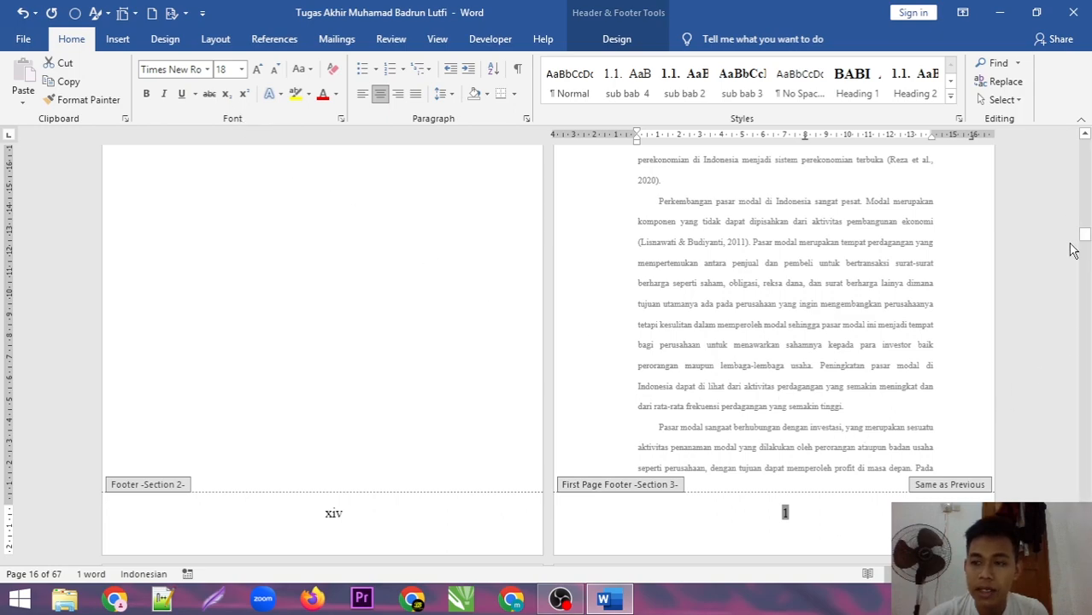
Insert a Plain Number 3 page number at the top of the page in the Section 3 header, on the page after the chapter's first.
{"action": "left_click_drag", "start_coordinate": [1086, 233], "coordinate": [1087, 243]}
{"action": "double_click", "coordinate": [987, 256]}
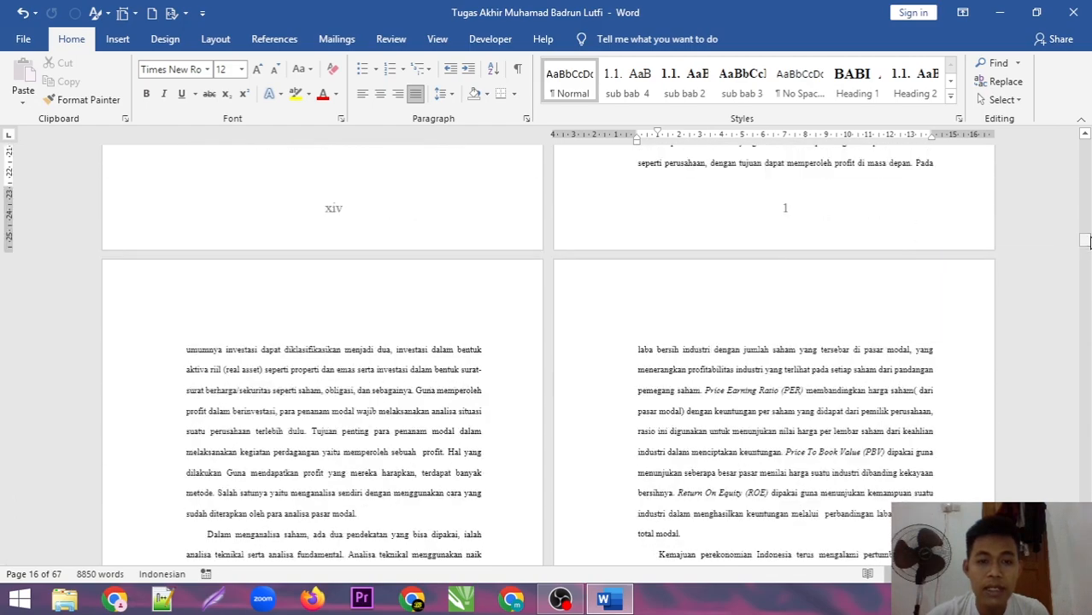
{"action": "double_click", "coordinate": [376, 299]}
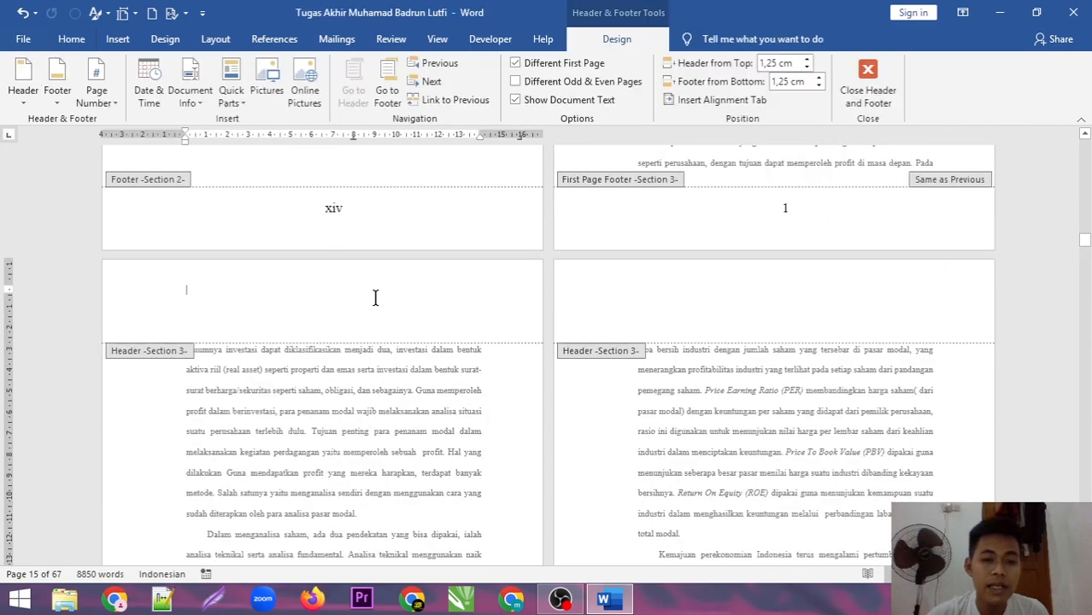
{"action": "left_click", "coordinate": [112, 95]}
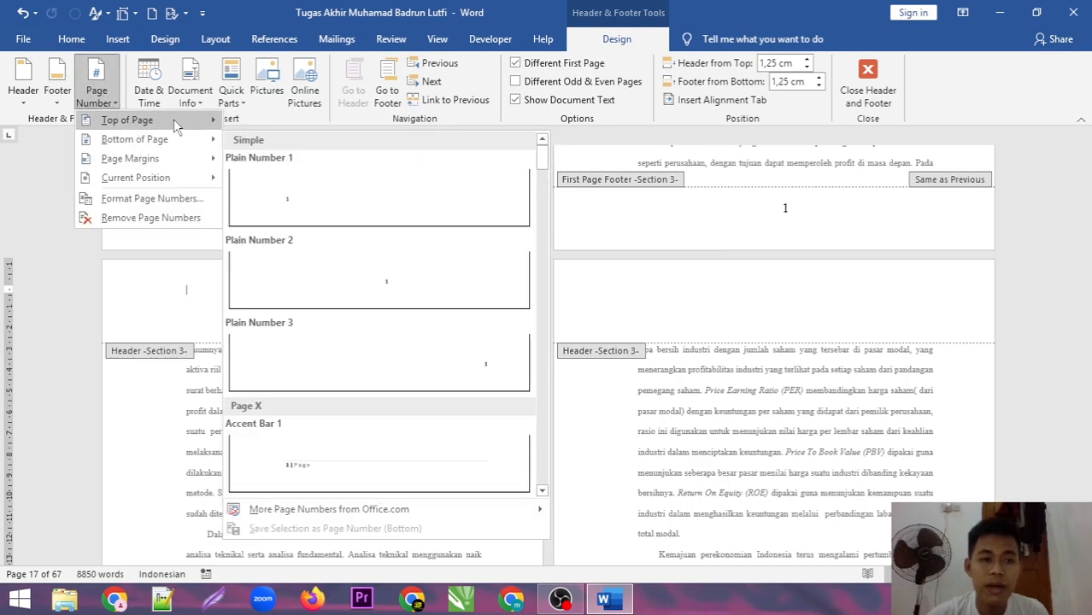
{"action": "mouse_move", "coordinate": [188, 122]}
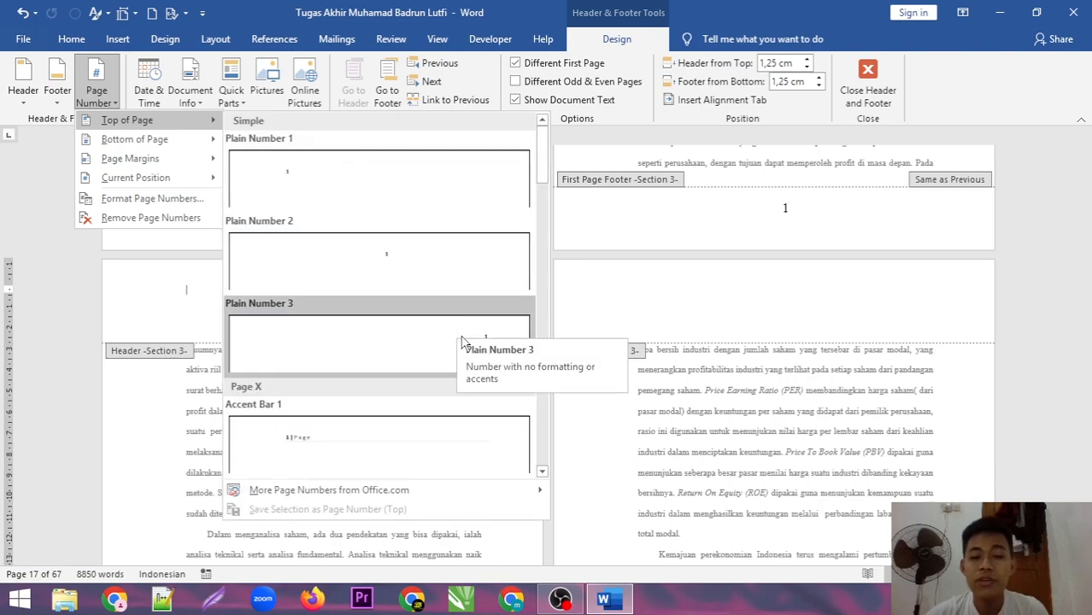
{"action": "key", "text": "Escape"}
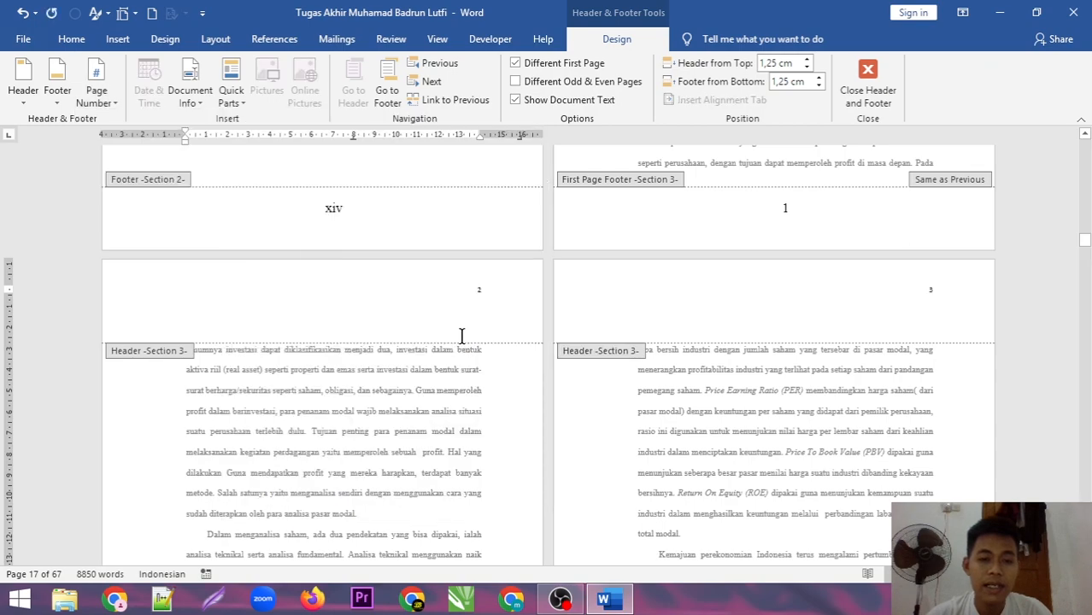
Set the page number in the Section 3 header to Times New Roman, size 18, and return to the body text.
{"action": "left_click", "coordinate": [466, 285]}
{"action": "double_click", "coordinate": [480, 289]}
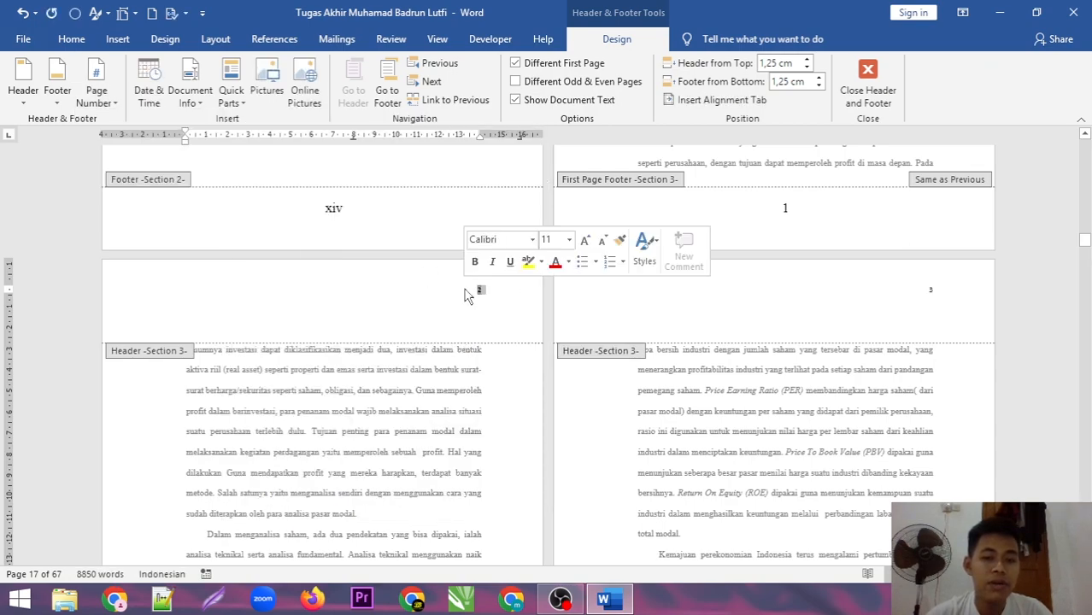
{"action": "left_click", "coordinate": [72, 39]}
{"action": "left_click", "coordinate": [208, 69]}
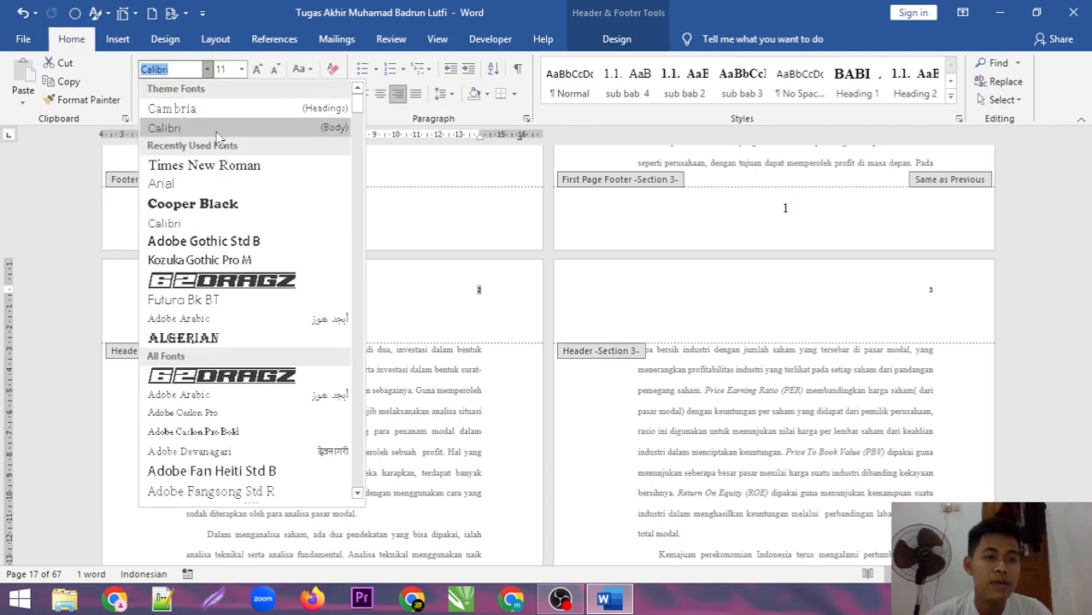
{"action": "left_click", "coordinate": [162, 166]}
{"action": "left_click", "coordinate": [242, 69]}
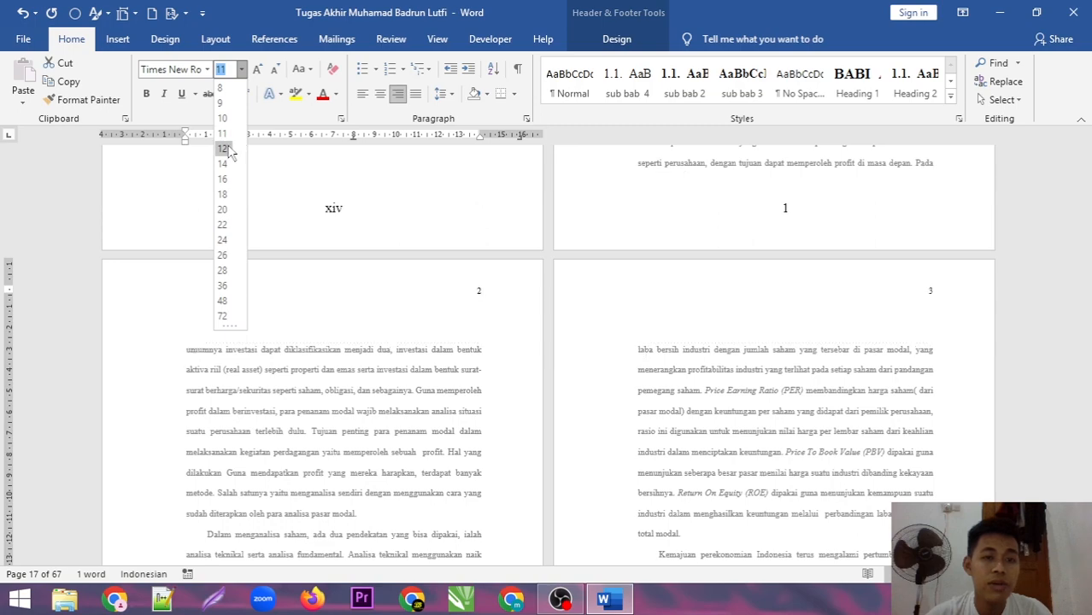
{"action": "left_click", "coordinate": [221, 196]}
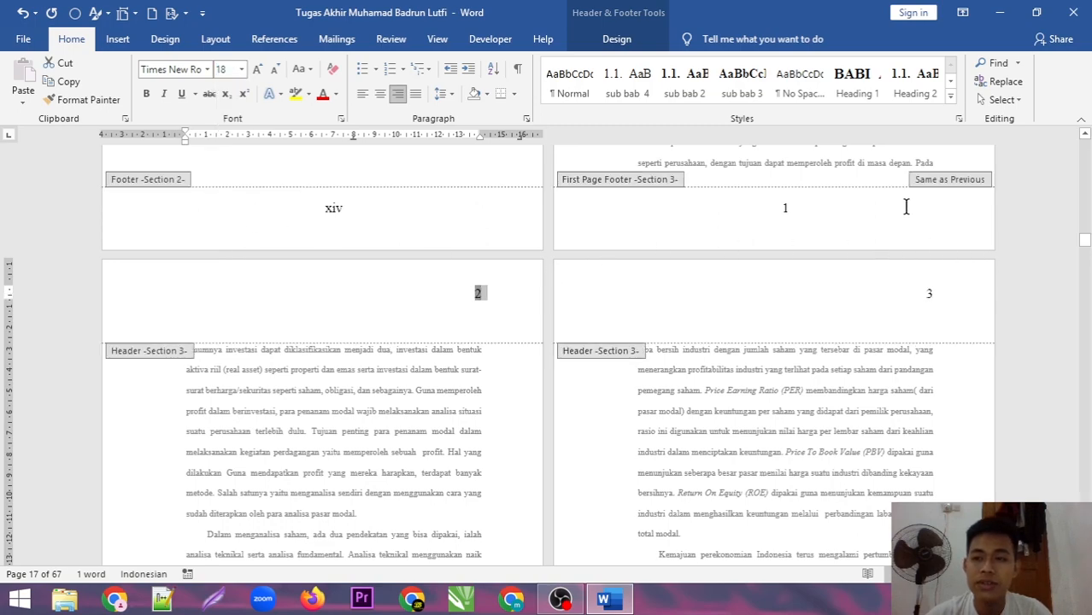
{"action": "double_click", "coordinate": [892, 416]}
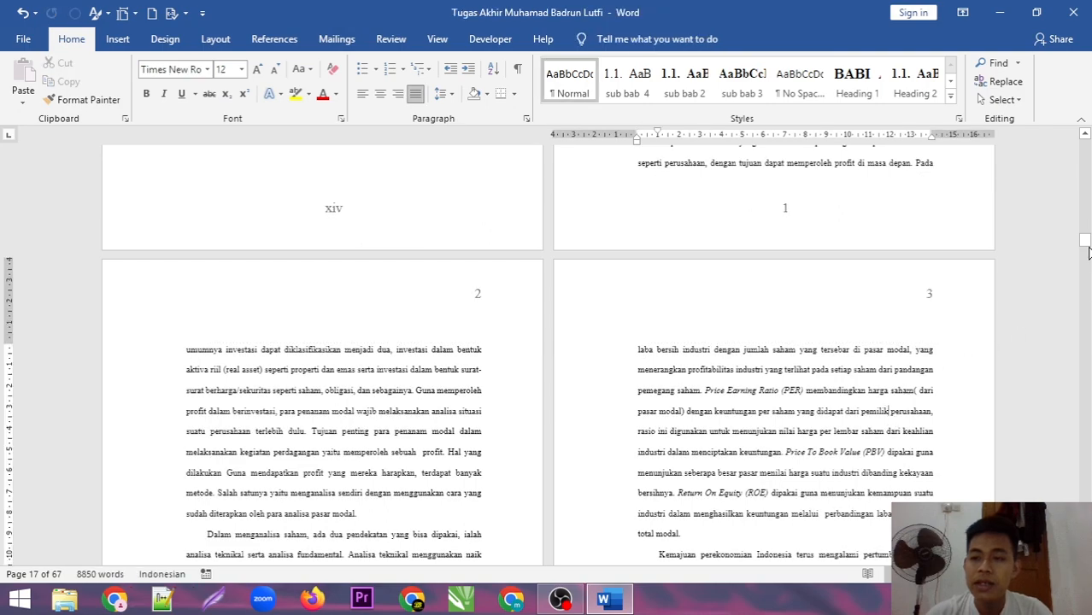
Check the page numbers and header linking from the start of BAB I through the opening pages of BAB II, BAB III and BAB IV.
{"action": "left_click_drag", "start_coordinate": [1088, 243], "coordinate": [1086, 236]}
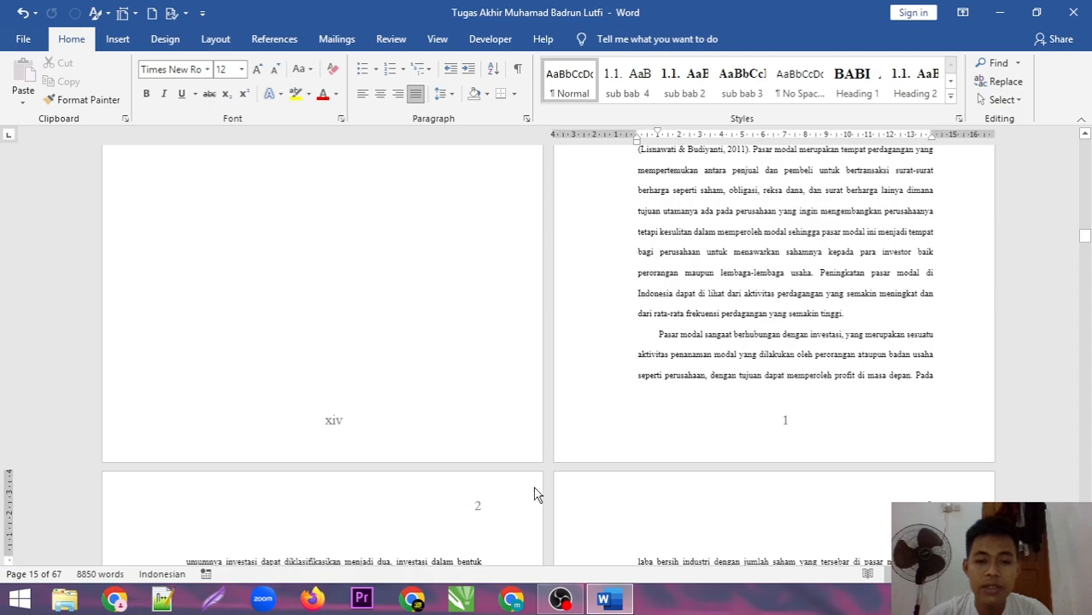
{"action": "left_click_drag", "start_coordinate": [1088, 241], "coordinate": [1084, 286]}
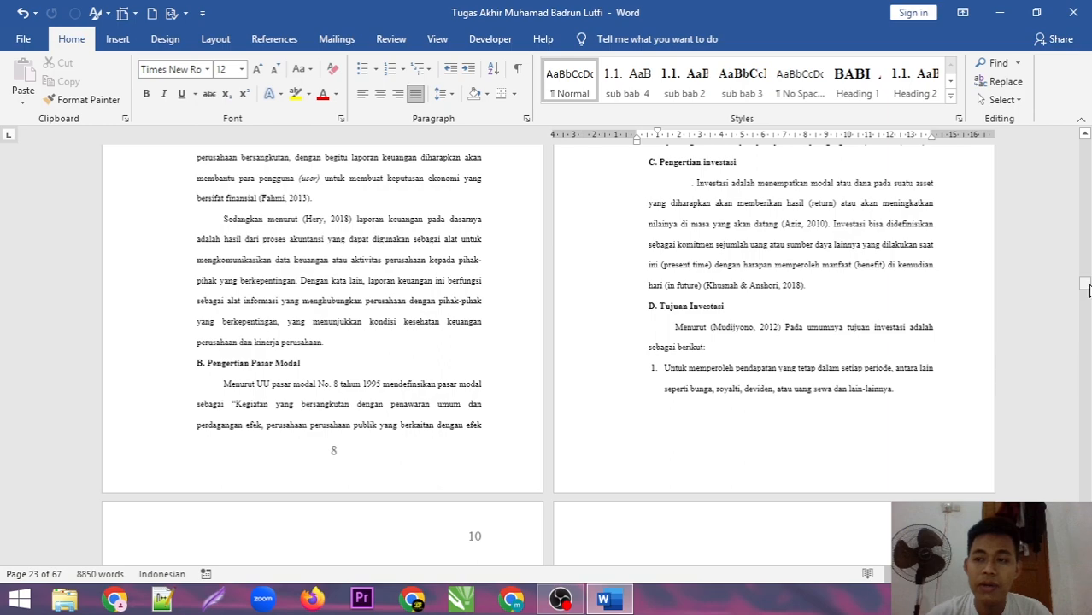
{"action": "left_click_drag", "start_coordinate": [1084, 285], "coordinate": [1084, 275]}
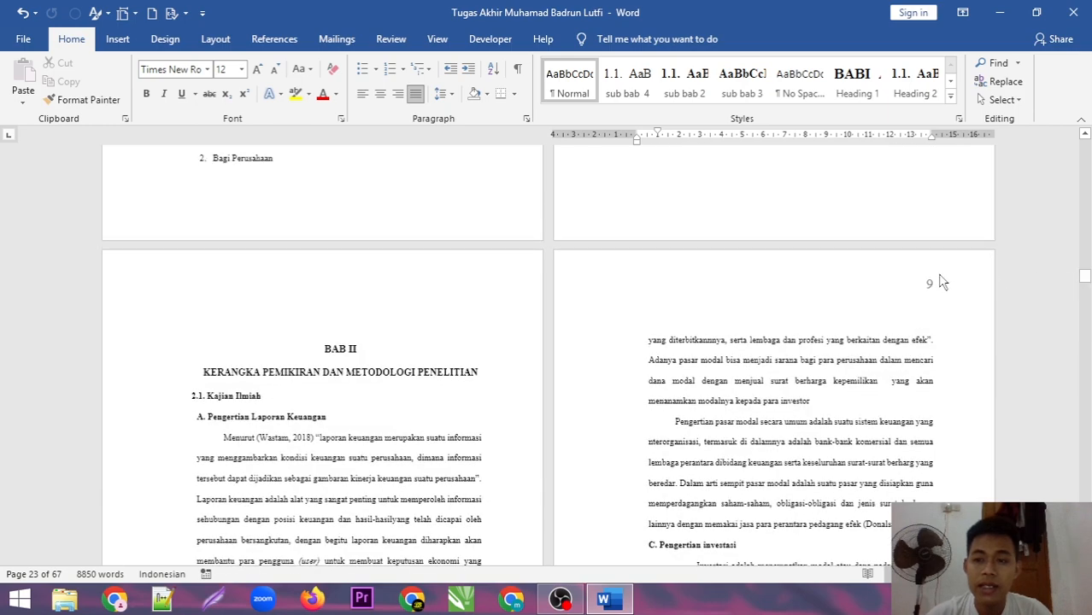
{"action": "double_click", "coordinate": [434, 283]}
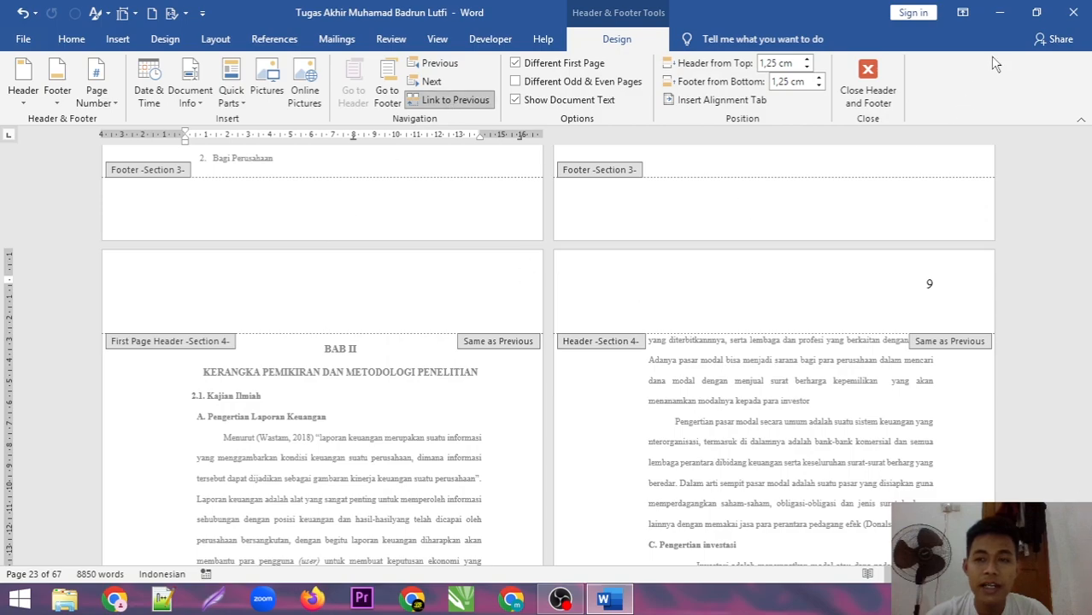
{"action": "left_click", "coordinate": [894, 91]}
{"action": "left_click_drag", "start_coordinate": [1084, 263], "coordinate": [1085, 350]}
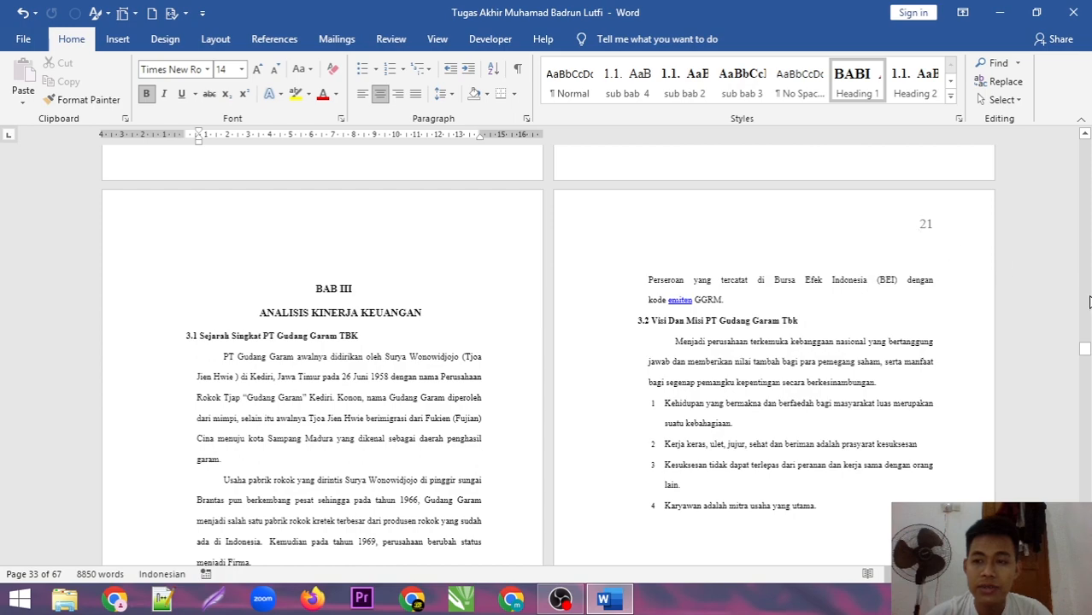
{"action": "left_click_drag", "start_coordinate": [1087, 355], "coordinate": [1086, 363]}
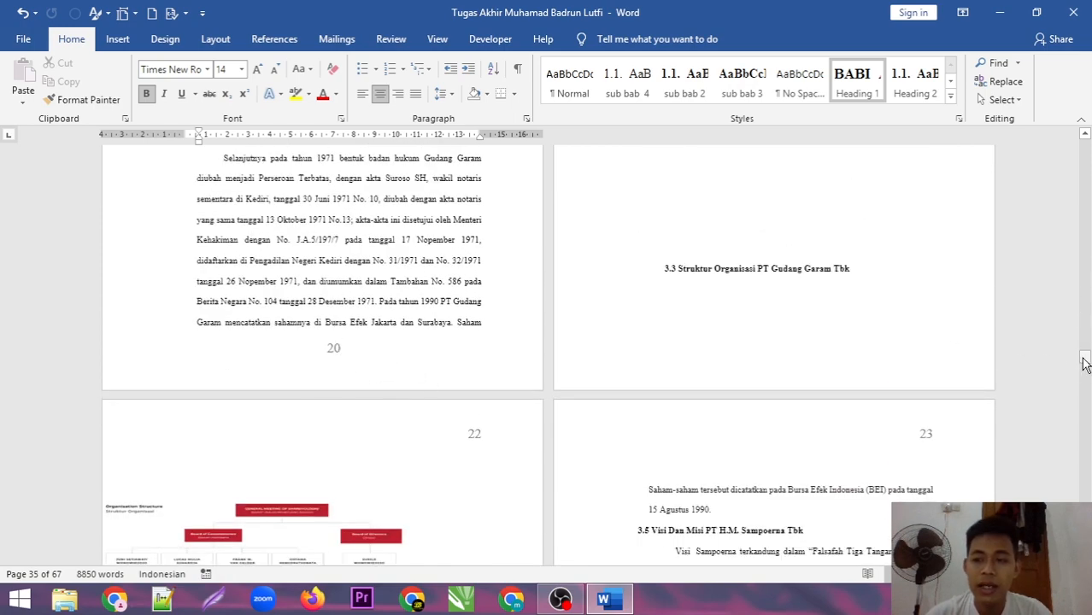
{"action": "left_click_drag", "start_coordinate": [1083, 362], "coordinate": [1085, 454]}
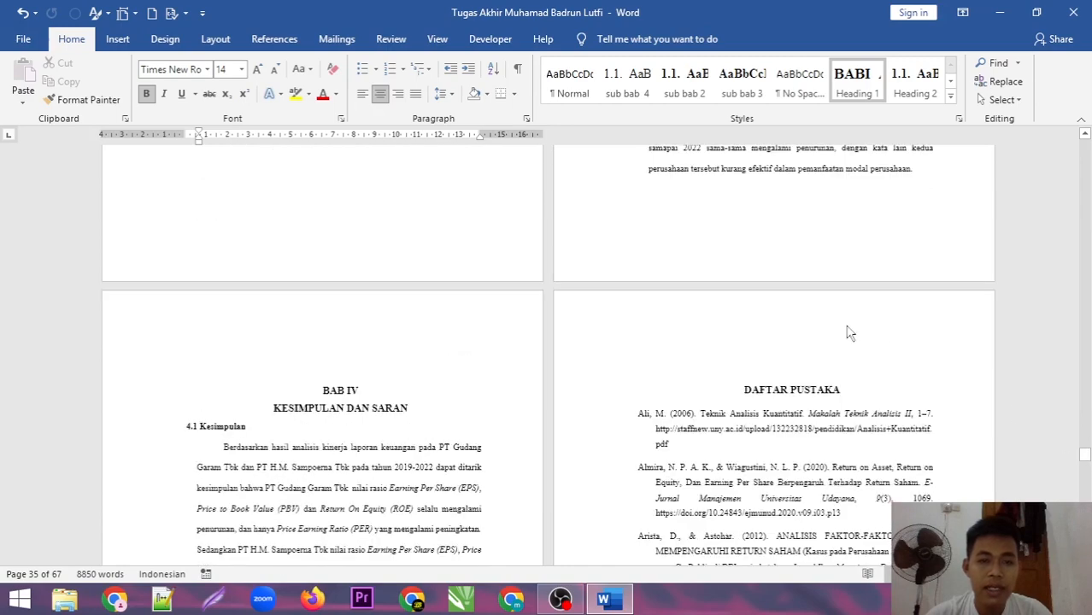
{"action": "double_click", "coordinate": [317, 340]}
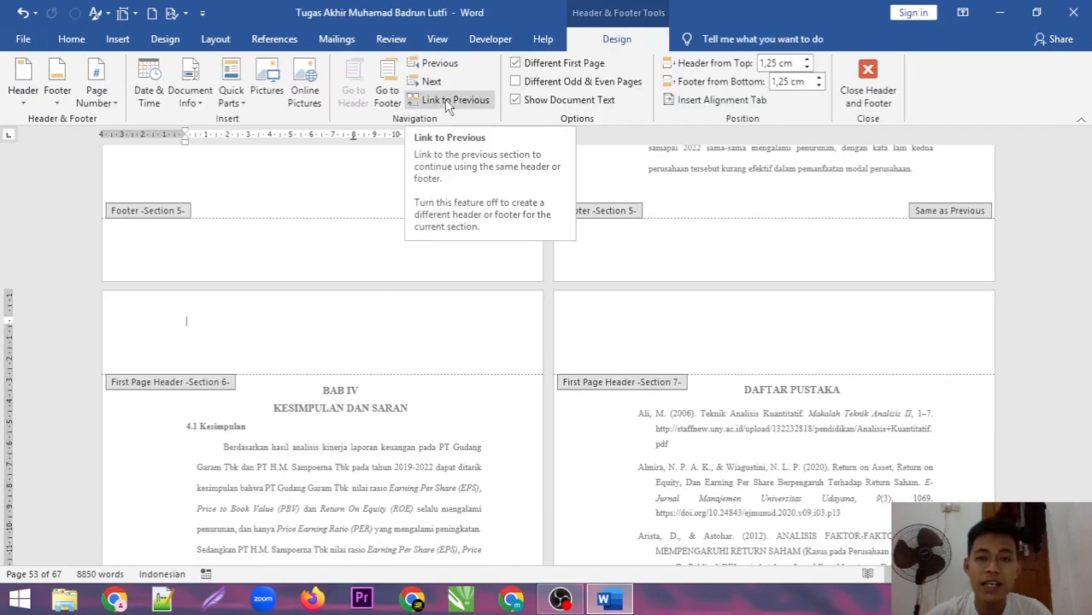
{"action": "left_click", "coordinate": [867, 86]}
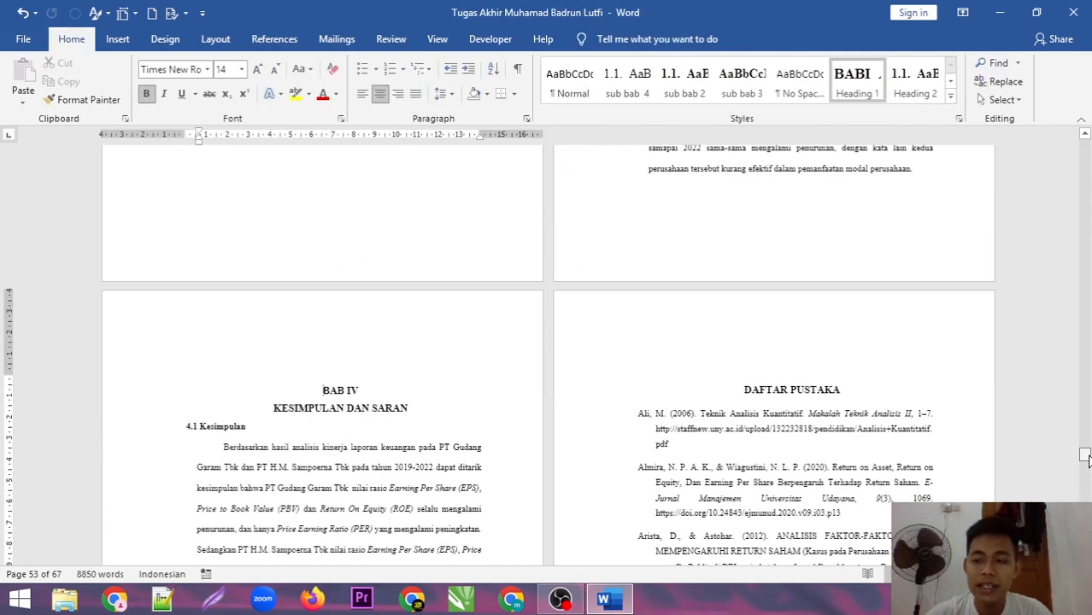
Insert a Plain Number 2 page number at the bottom of the page in the Section 6 first page footer, under BAB IV.
{"action": "left_click_drag", "start_coordinate": [1085, 457], "coordinate": [1085, 464]}
{"action": "double_click", "coordinate": [359, 440]}
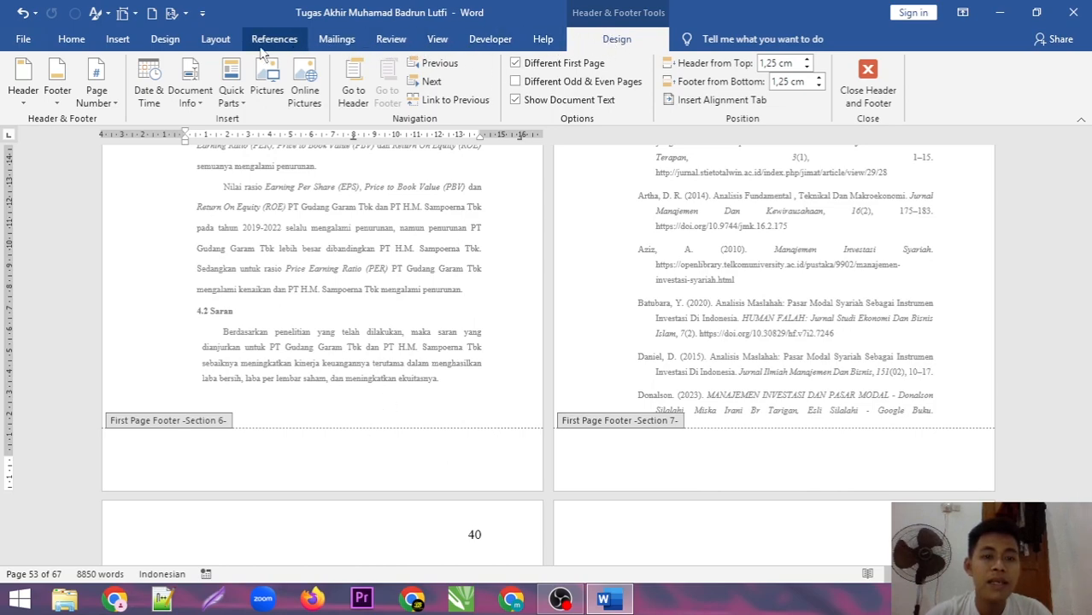
{"action": "left_click", "coordinate": [102, 93]}
{"action": "mouse_move", "coordinate": [143, 142]}
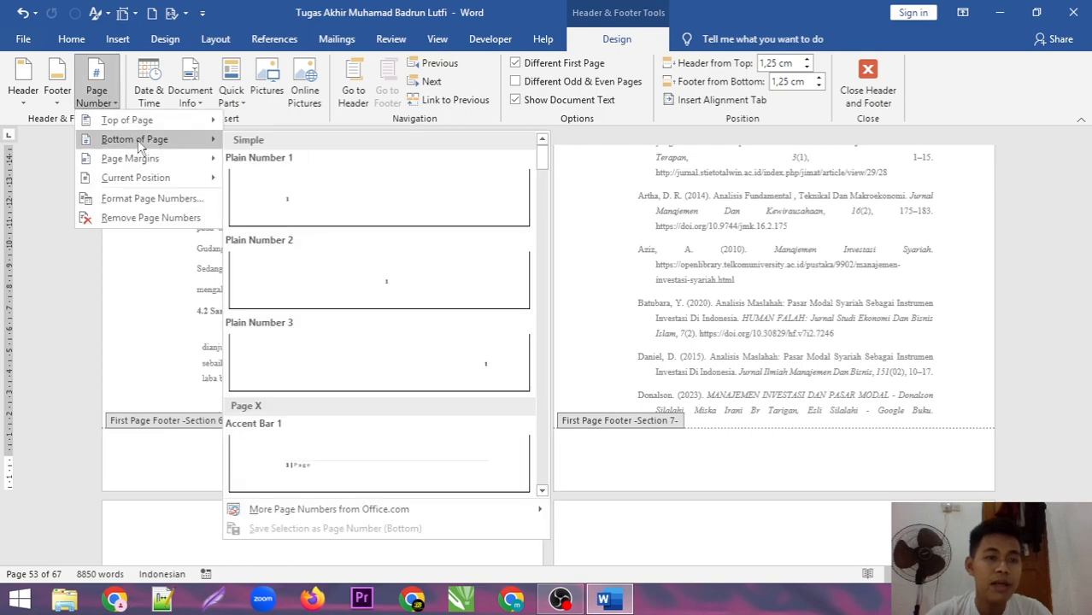
{"action": "left_click", "coordinate": [378, 285]}
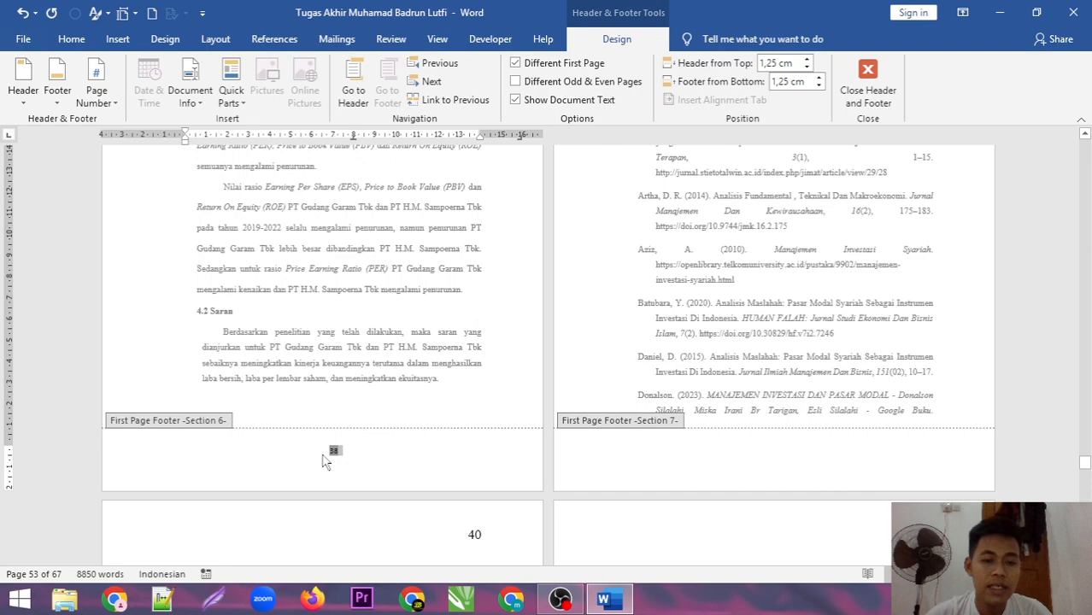
Set the page number in the Section 6 first page footer to Times New Roman, size 18, and return to the body text.
{"action": "double_click", "coordinate": [333, 451]}
{"action": "left_click", "coordinate": [71, 39]}
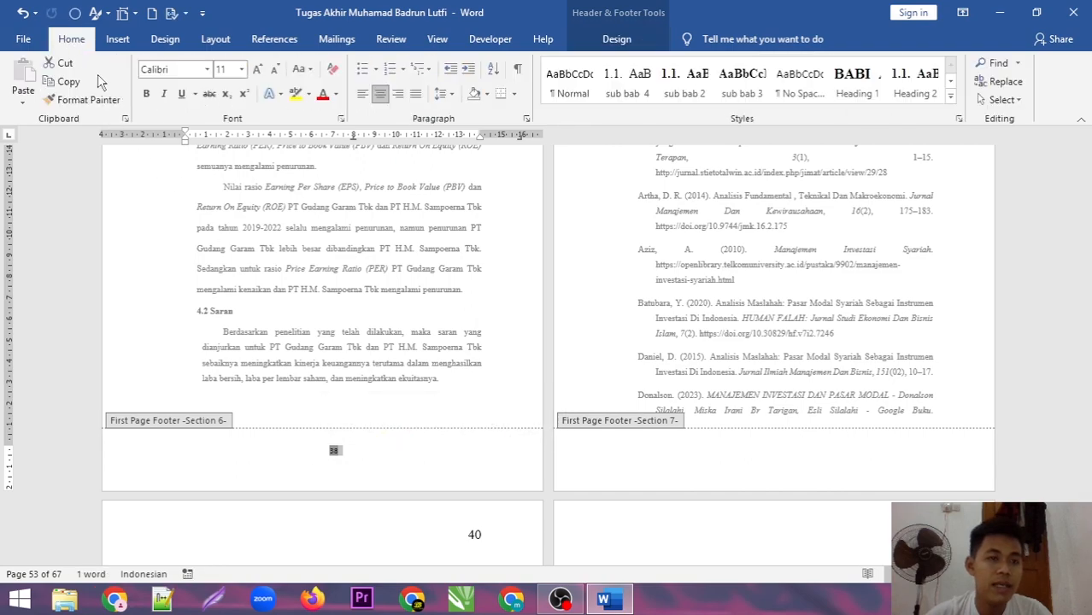
{"action": "left_click", "coordinate": [207, 69]}
{"action": "left_click", "coordinate": [166, 163]}
{"action": "left_click", "coordinate": [242, 70]}
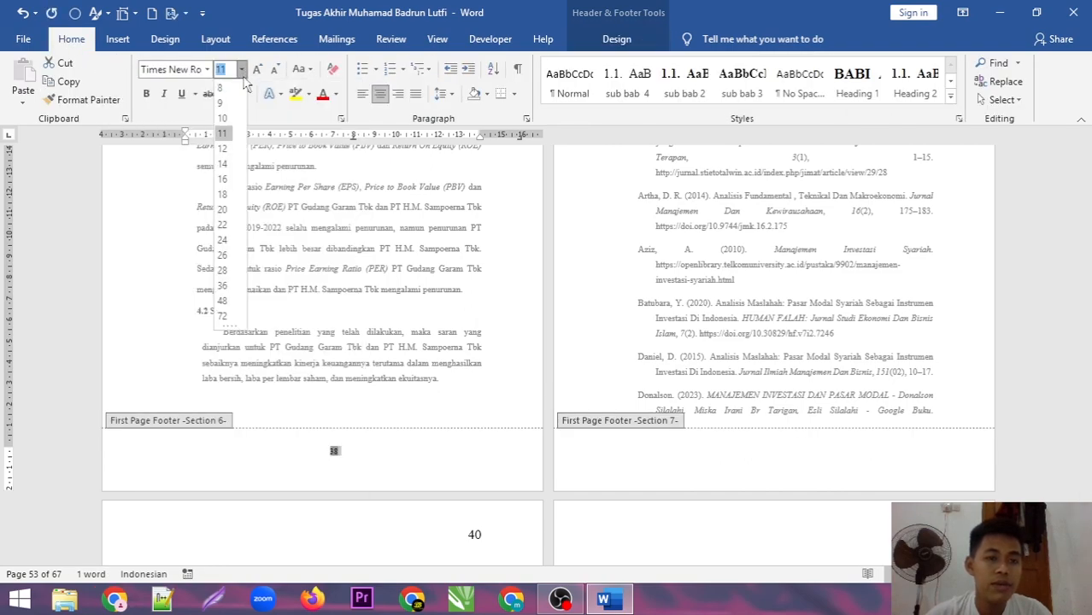
{"action": "left_click", "coordinate": [223, 194]}
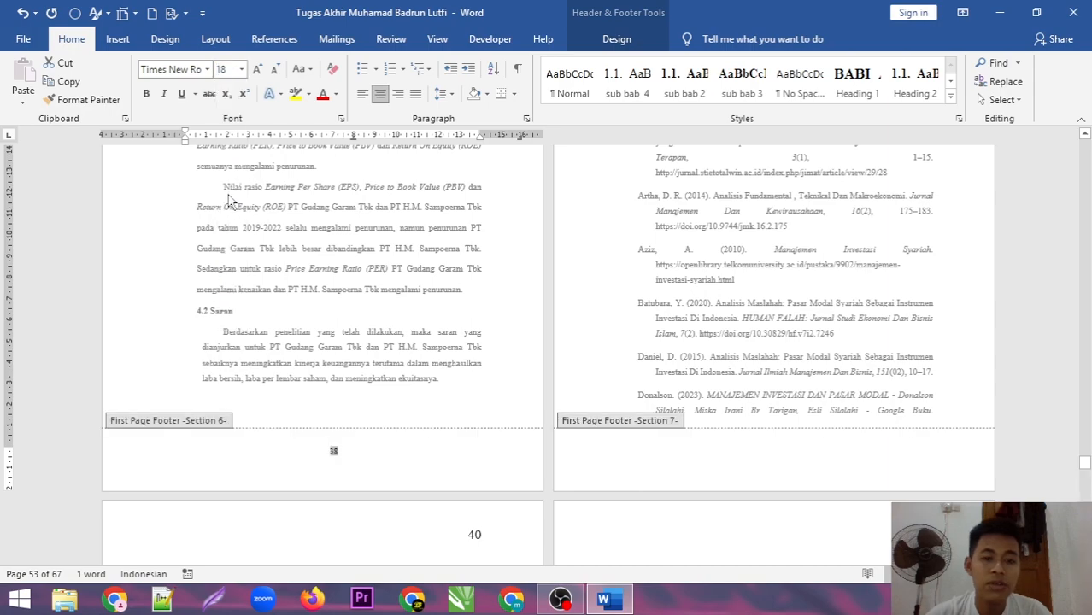
{"action": "double_click", "coordinate": [999, 266]}
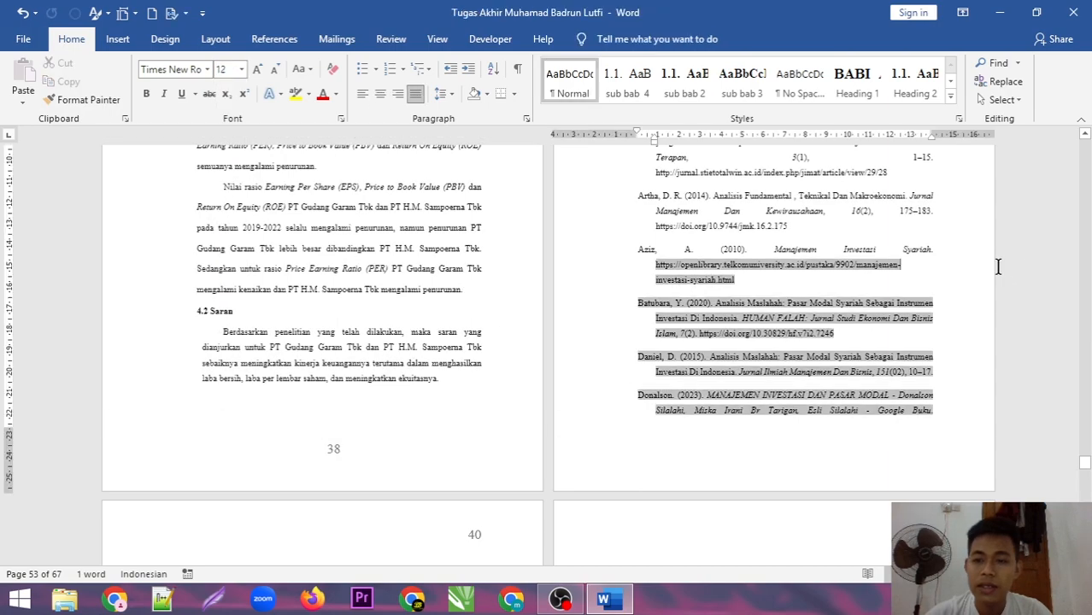
Insert a Plain Number 2 page number at the bottom of the page in the Section 5 footer, on the last page before BAB IV.
{"action": "left_click_drag", "start_coordinate": [1086, 464], "coordinate": [1089, 469]}
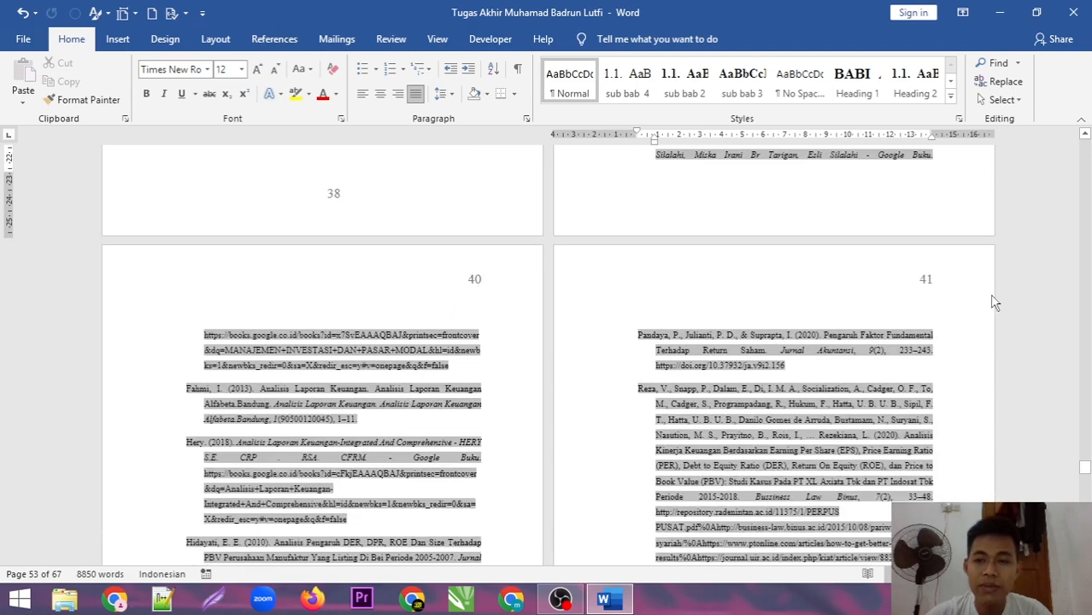
{"action": "left_click_drag", "start_coordinate": [1085, 467], "coordinate": [1087, 458]}
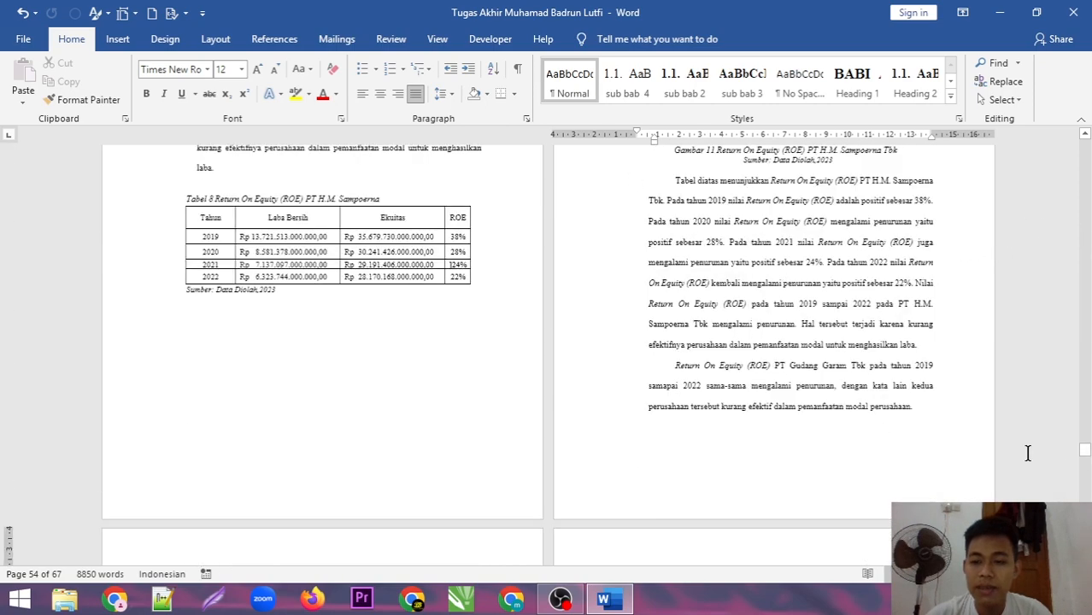
{"action": "double_click", "coordinate": [788, 475]}
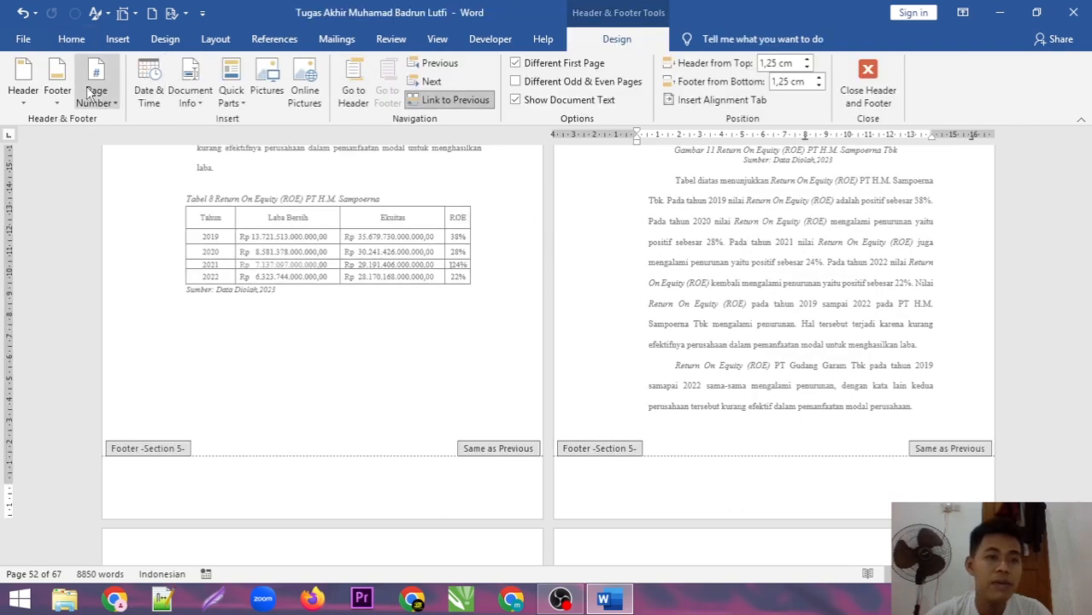
{"action": "left_click", "coordinate": [119, 105]}
{"action": "mouse_move", "coordinate": [122, 140]}
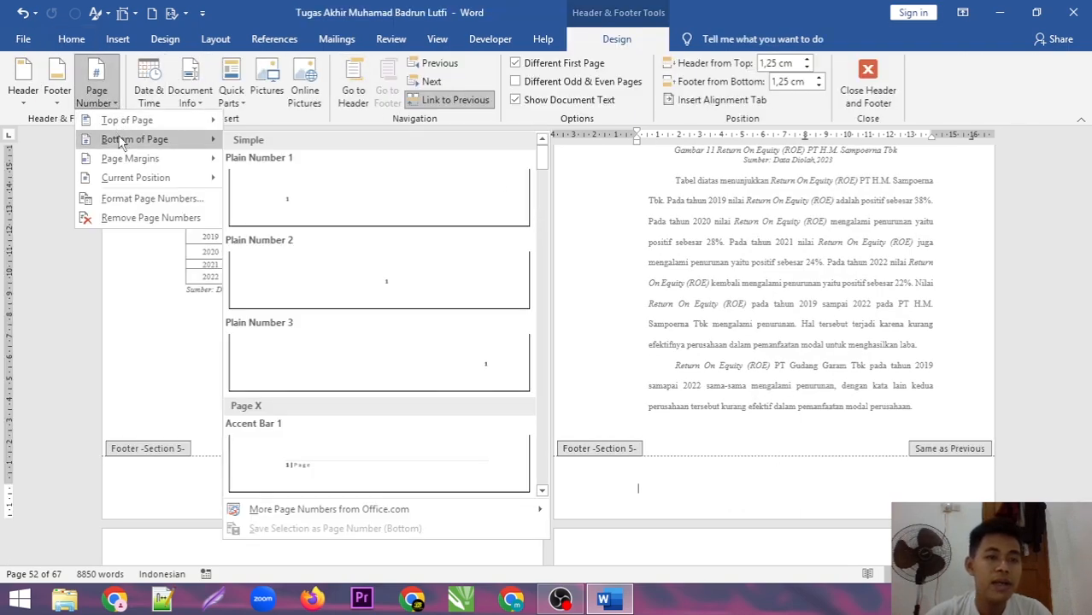
{"action": "left_click", "coordinate": [443, 293]}
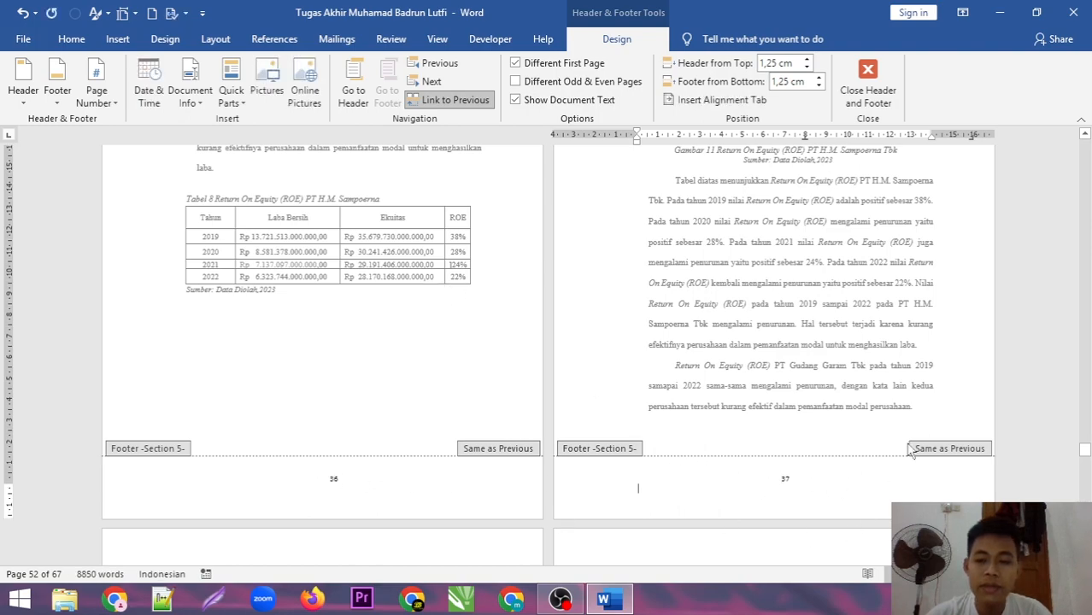
Set the page number in the Section 5 footer to Times New Roman, size 18, and return to the body text.
{"action": "left_click_drag", "start_coordinate": [804, 481], "coordinate": [773, 480]}
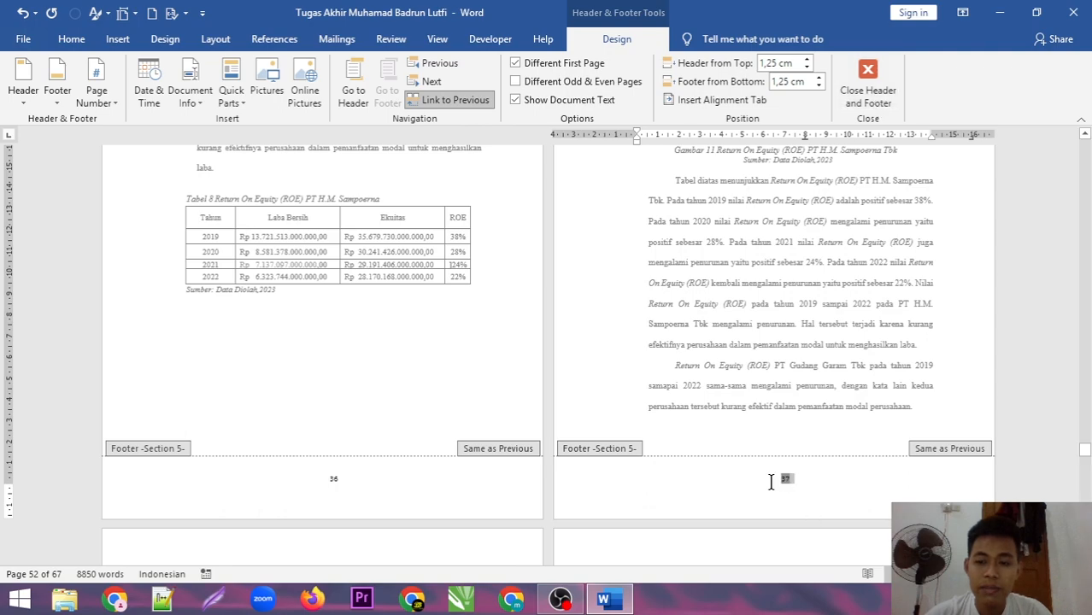
{"action": "left_click", "coordinate": [71, 40]}
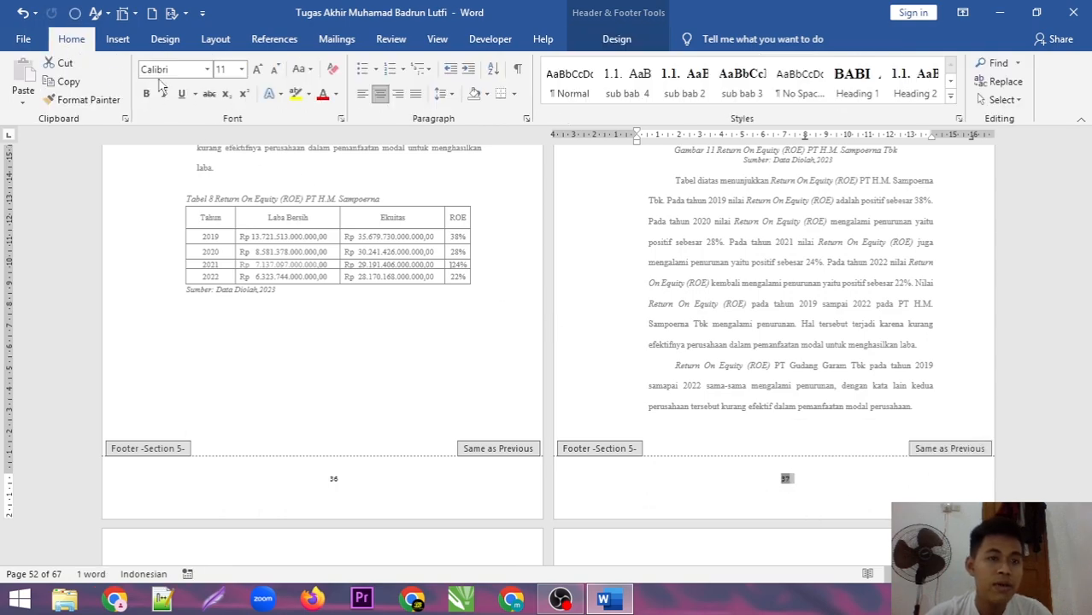
{"action": "left_click", "coordinate": [207, 68]}
{"action": "left_click", "coordinate": [224, 165]}
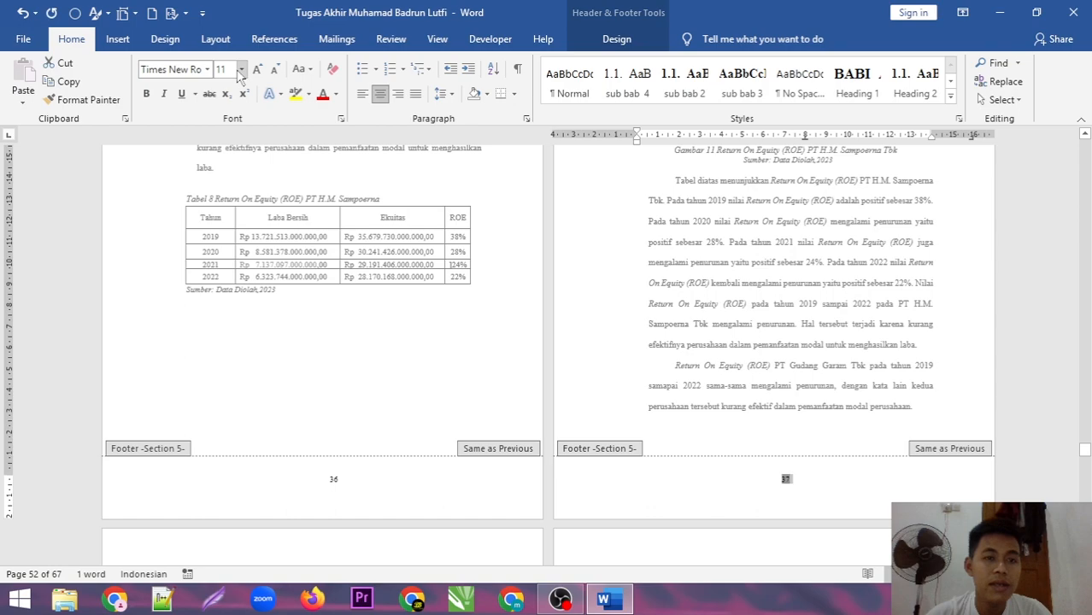
{"action": "left_click", "coordinate": [242, 69]}
{"action": "left_click", "coordinate": [221, 202]}
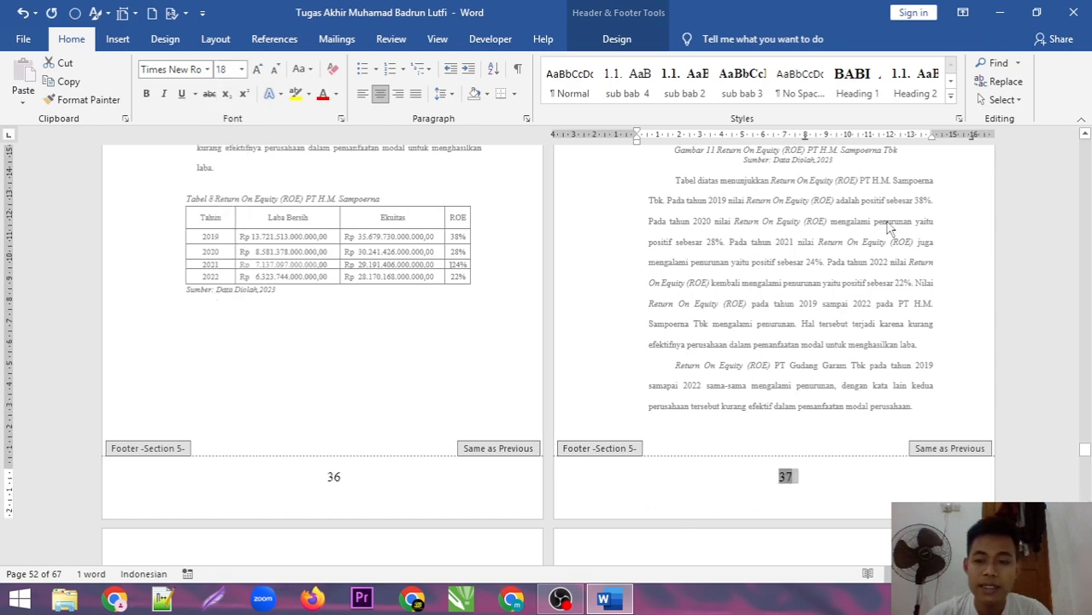
{"action": "double_click", "coordinate": [986, 294]}
{"action": "mouse_move", "coordinate": [1089, 457]}
{"action": "left_mouse_down"}
{"action": "mouse_move", "coordinate": [1088, 484]}
{"action": "mouse_move", "coordinate": [1086, 466]}
{"action": "left_mouse_up"}
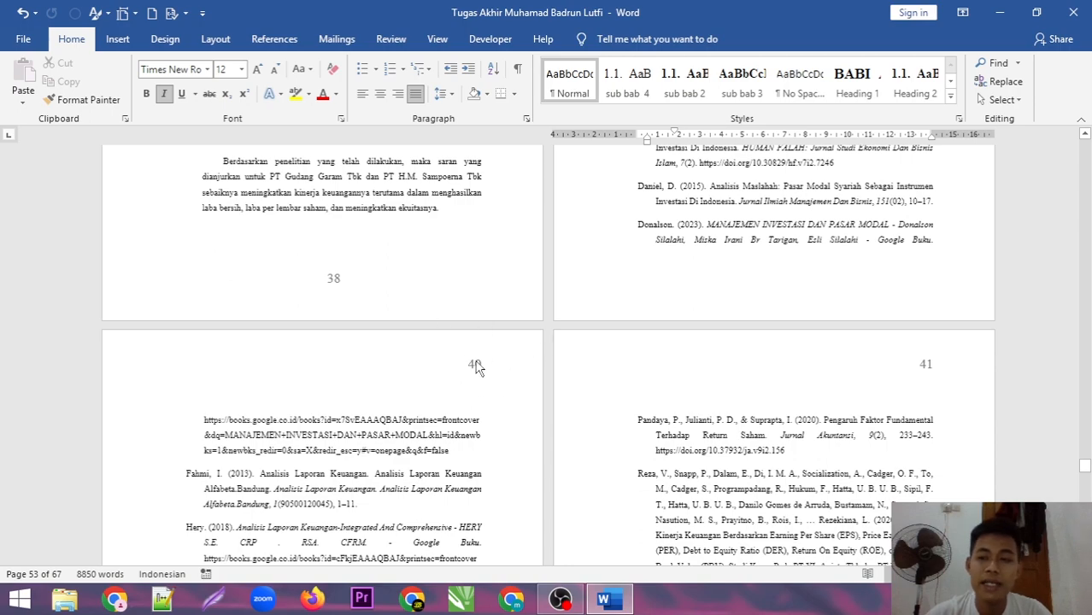
{"action": "left_click_drag", "start_coordinate": [1086, 466], "coordinate": [1086, 165]}
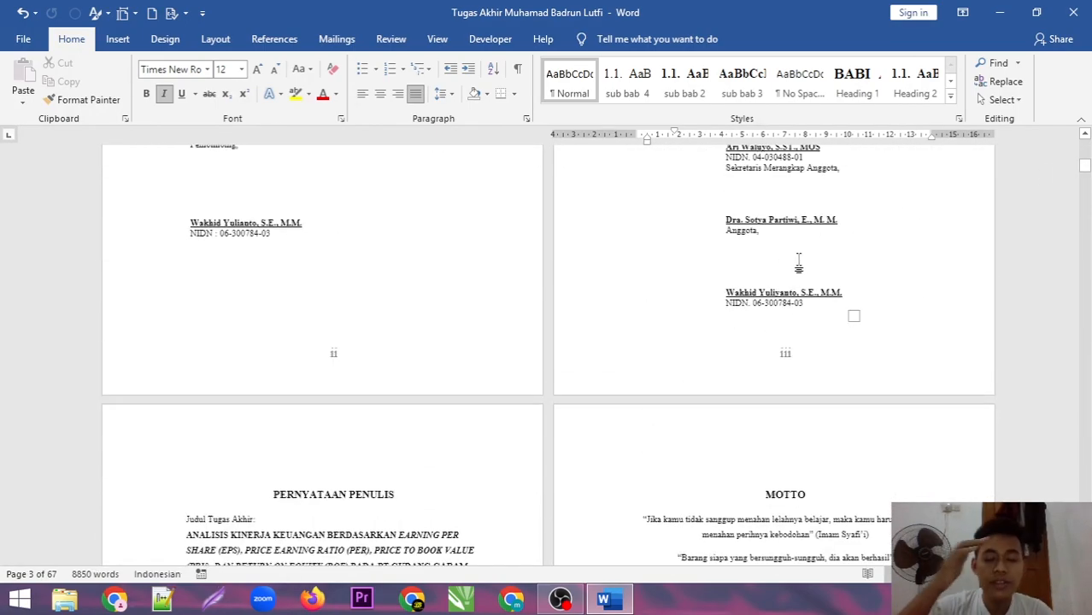